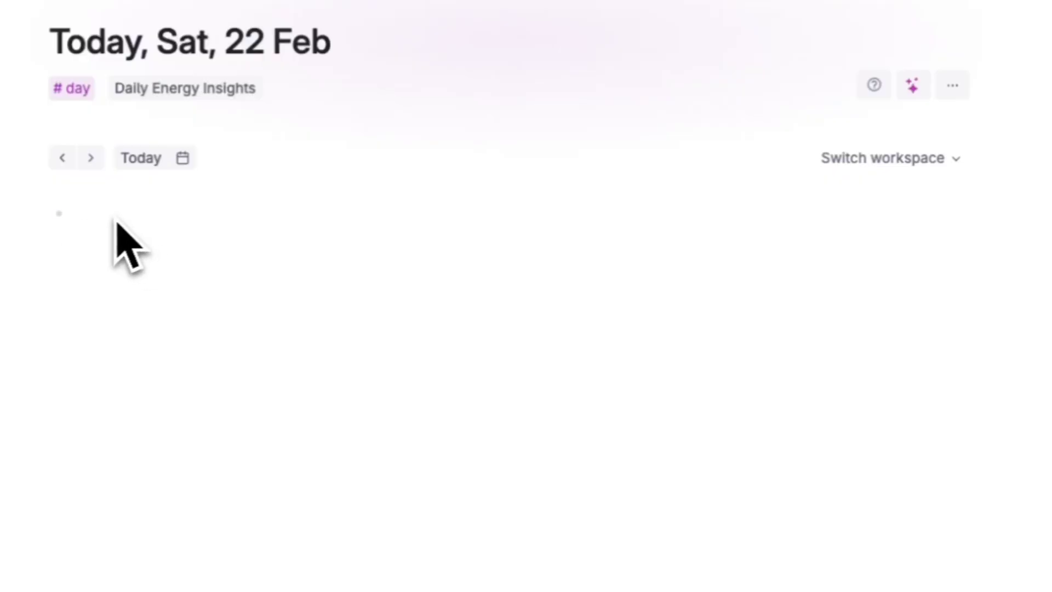
Step: Add a daily-page note about meeting a colleague on the Acme Marketing Project next Tuesday, tagged #task
type("Meet with Sarah about Acme Marketing Project next Tuesday #tas")
key("Return")
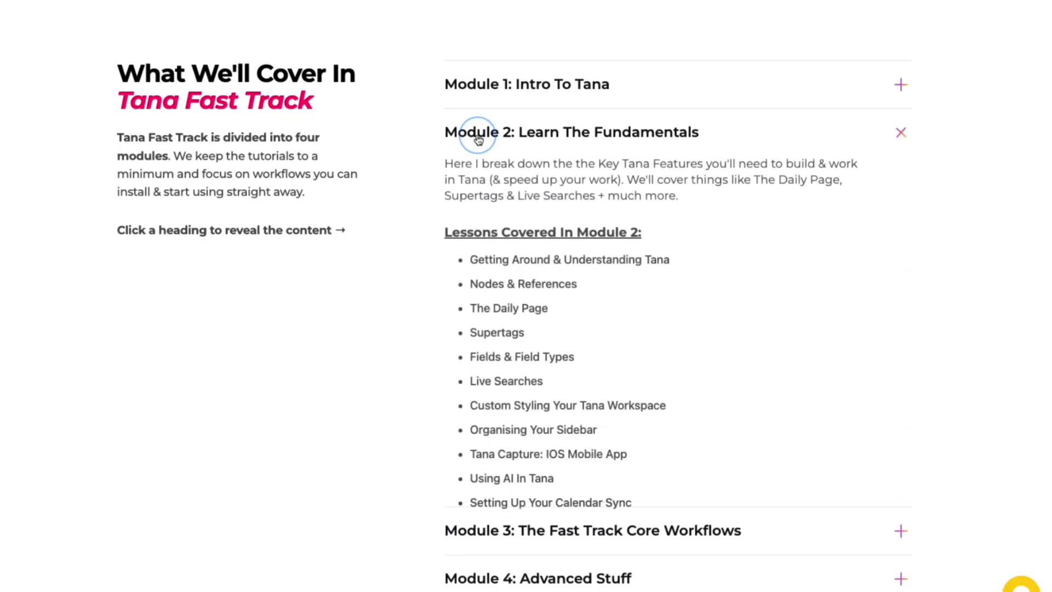
scroll(460, 235, "down", 3)
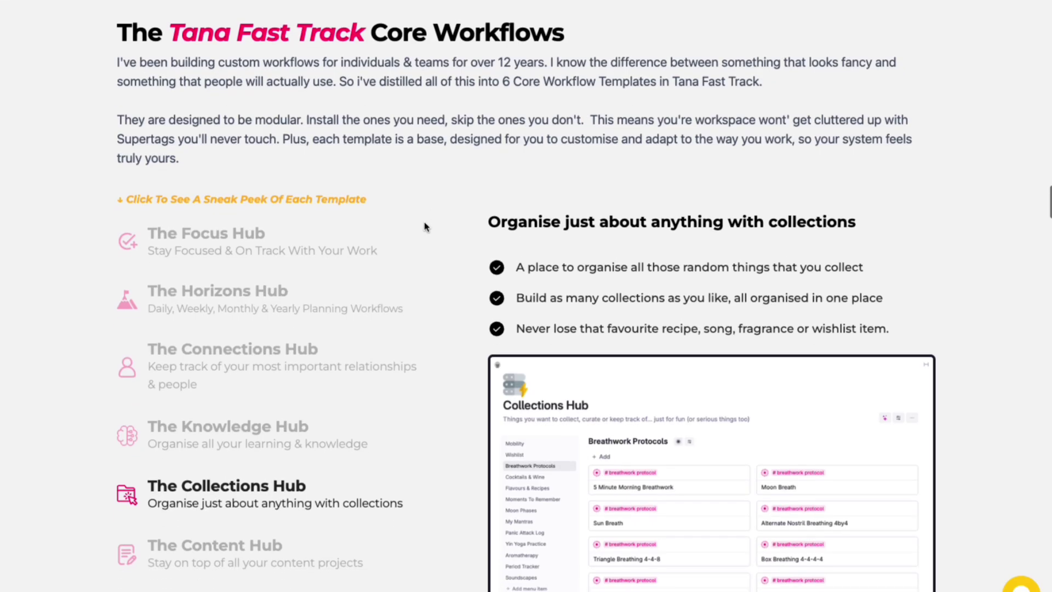
scroll(425, 225, "down", 1)
left_click(226, 209)
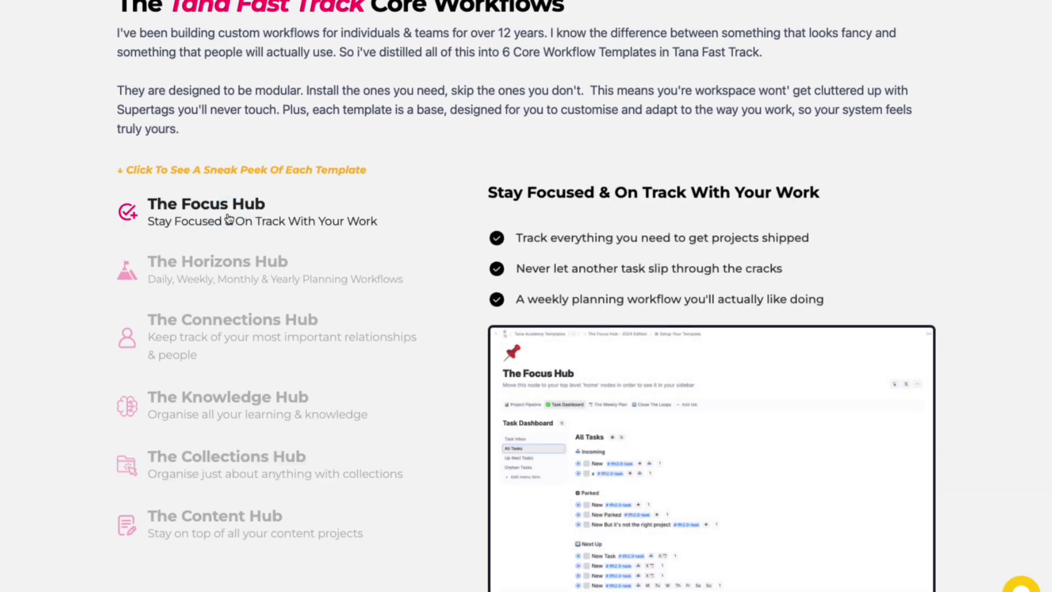
scroll(226, 280, "down", 1)
scroll(226, 268, "down", 2)
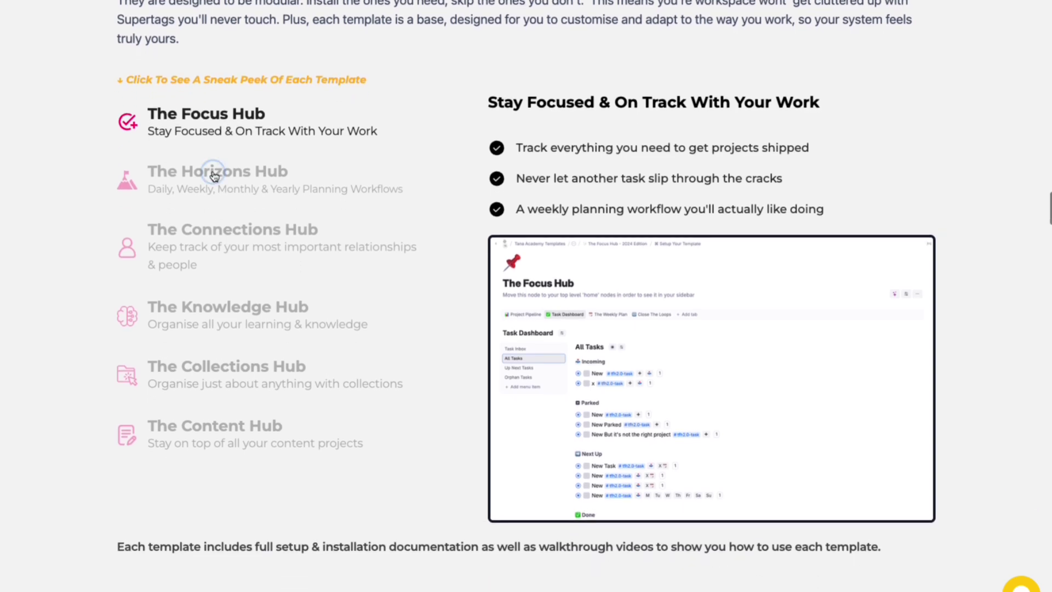
left_click(210, 173)
left_click(217, 241)
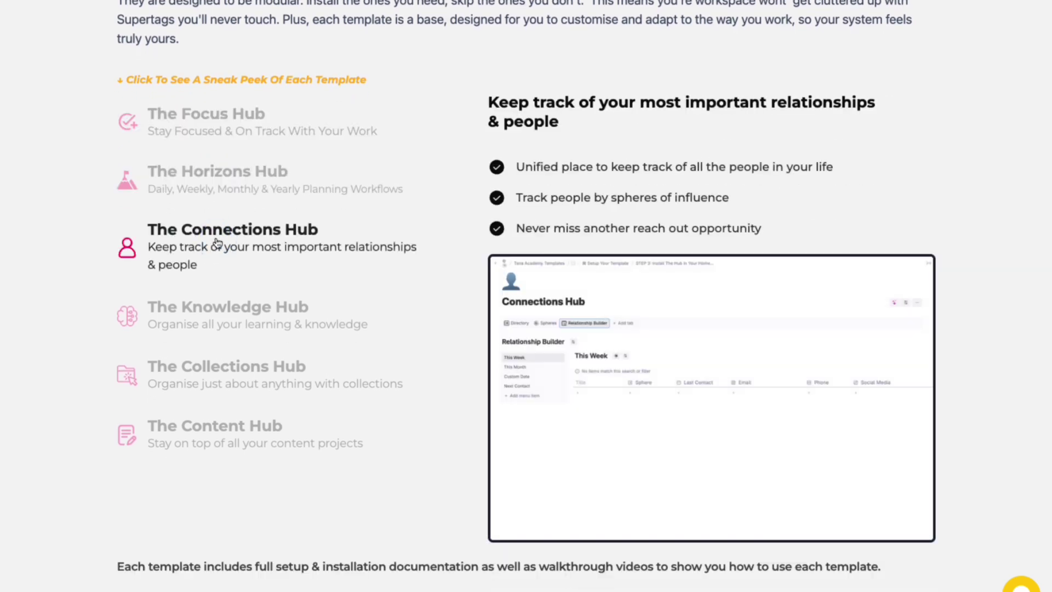
left_click(212, 327)
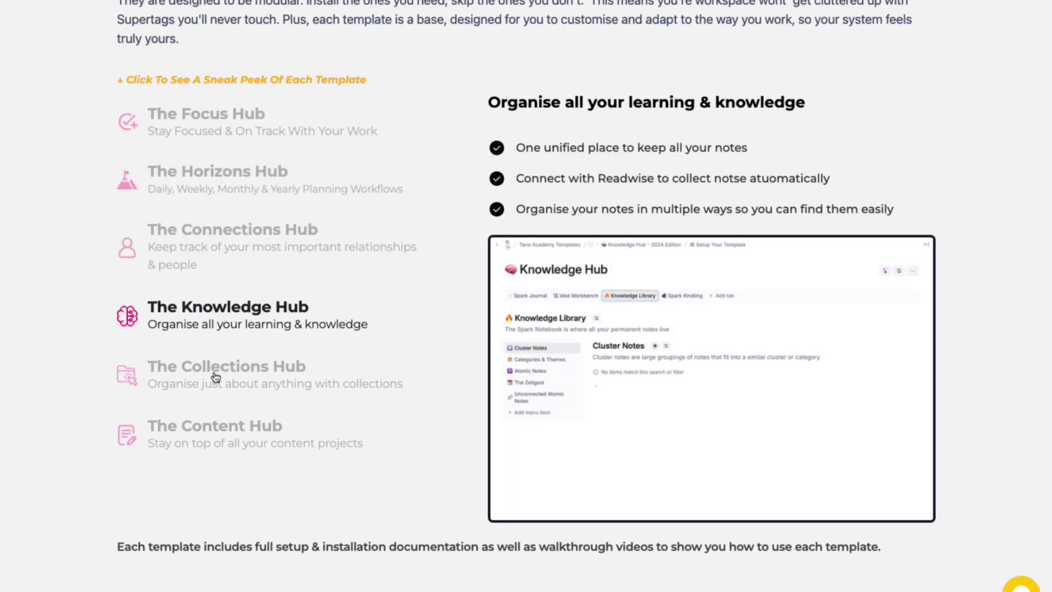
left_click(214, 377)
left_click(219, 435)
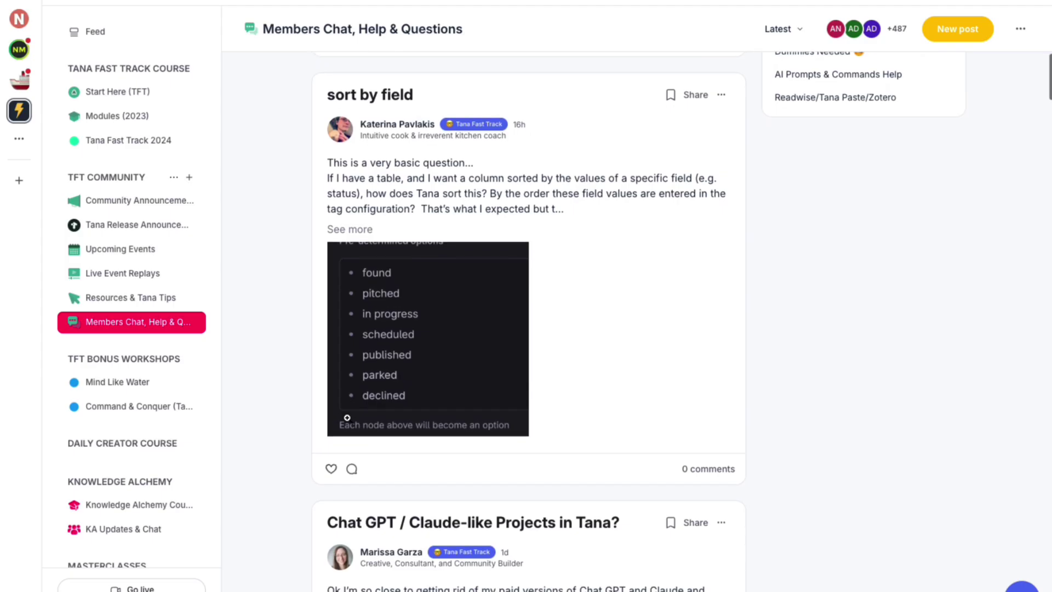
scroll(347, 418, "down", 10)
scroll(347, 417, "down", 15)
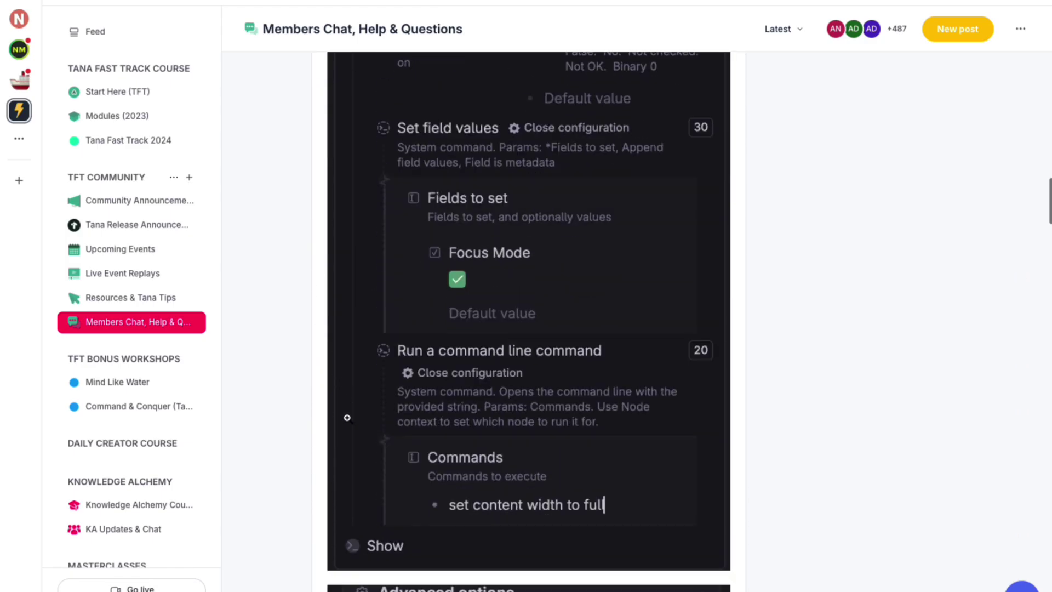
scroll(347, 422, "down", 15)
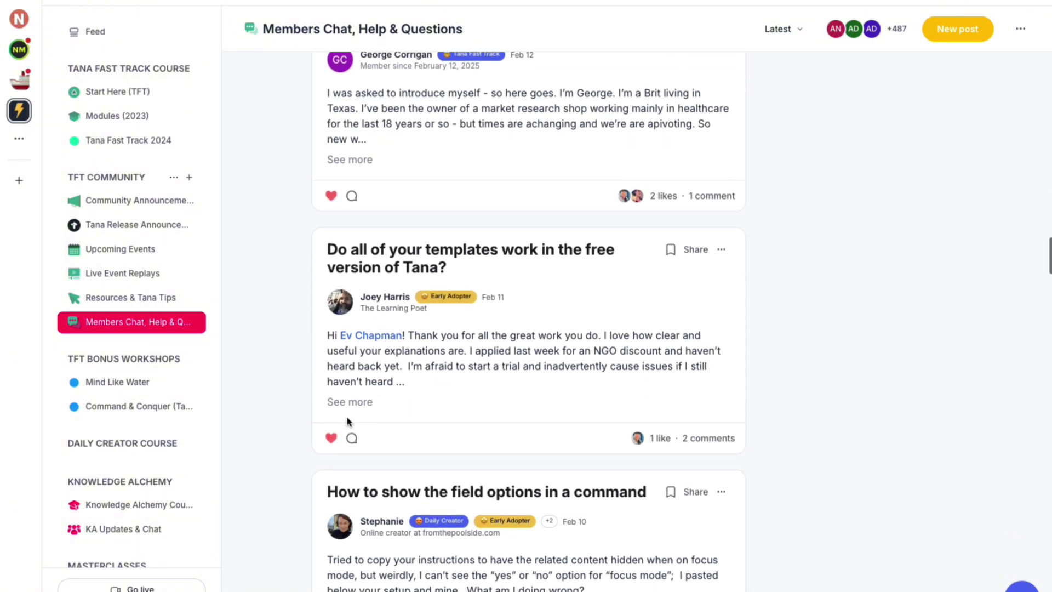
scroll(347, 421, "down", 15)
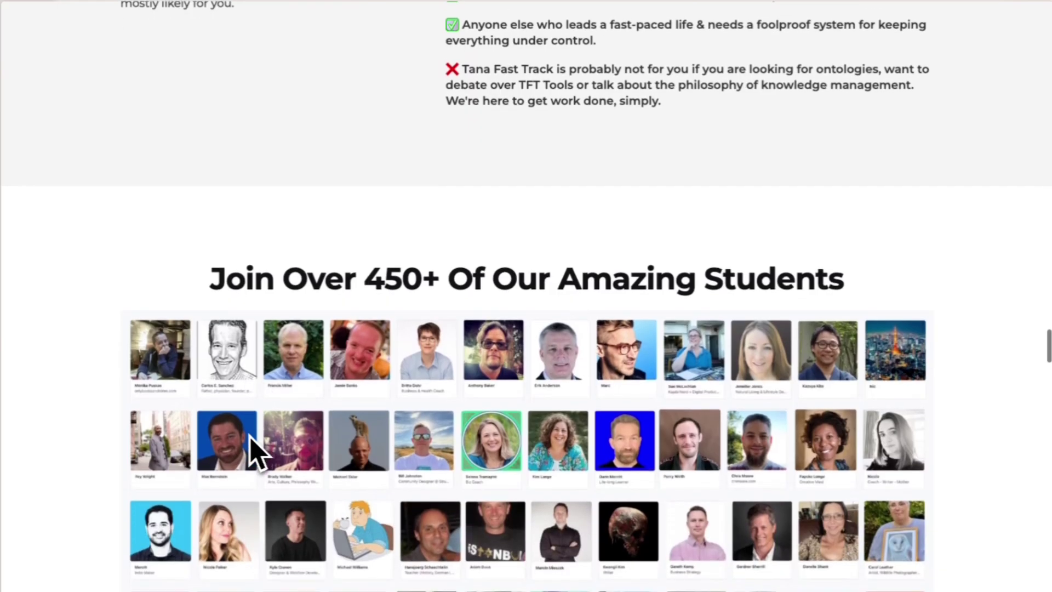
scroll(251, 436, "down", 15)
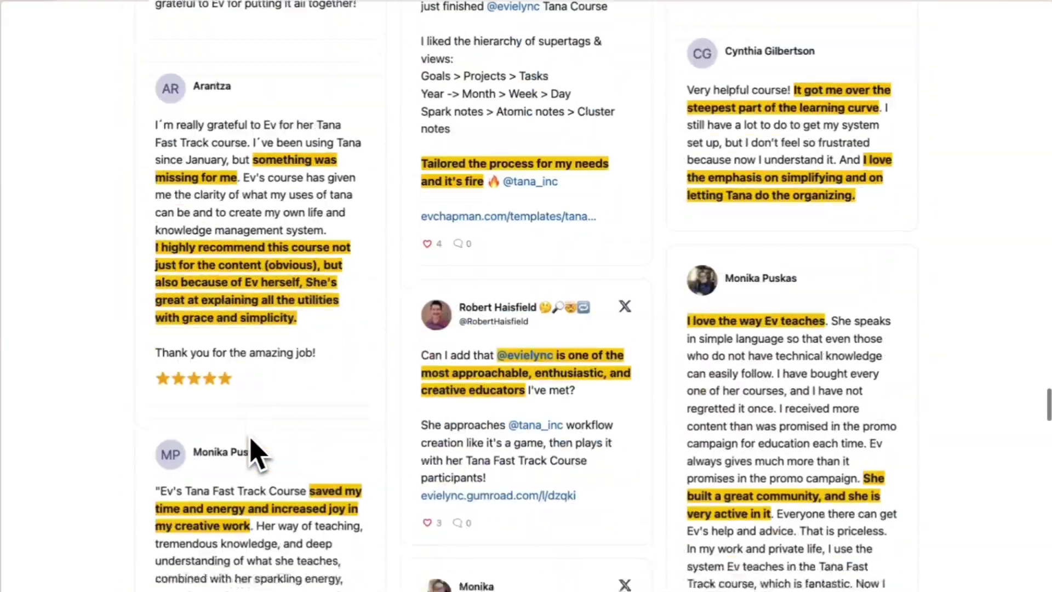
scroll(258, 454, "down", 15)
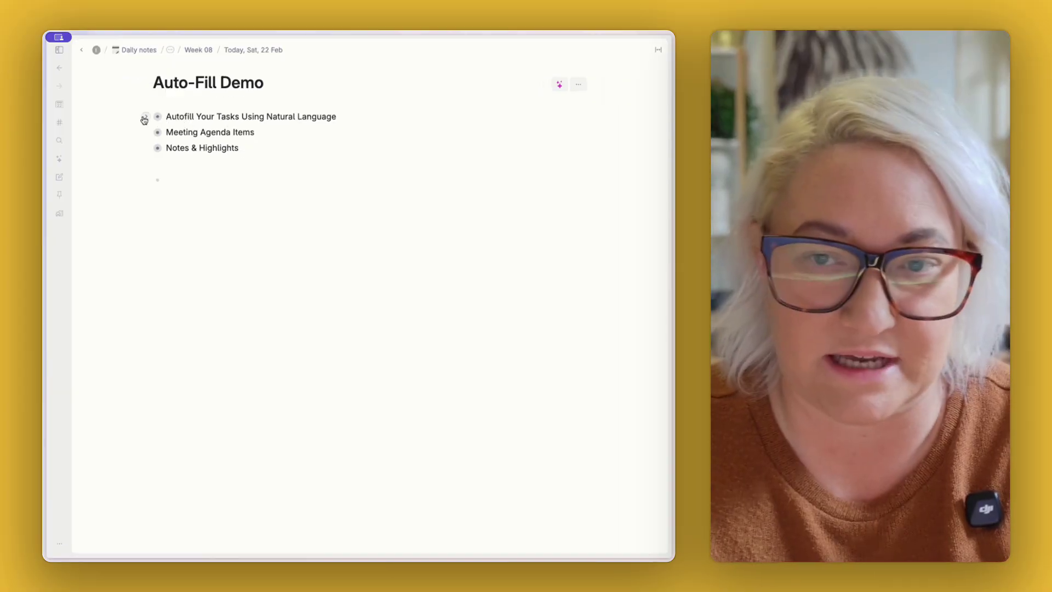
Step: Expand the task examples and link the Write report for Acme task to Acme Project and a related person
left_click(145, 116)
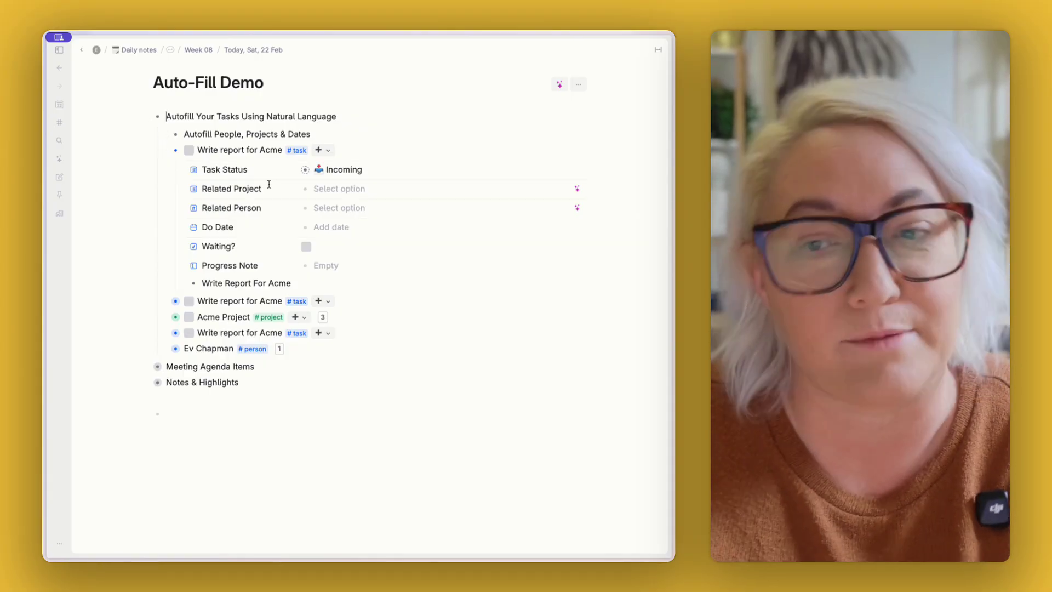
left_click(334, 189)
left_click(346, 213)
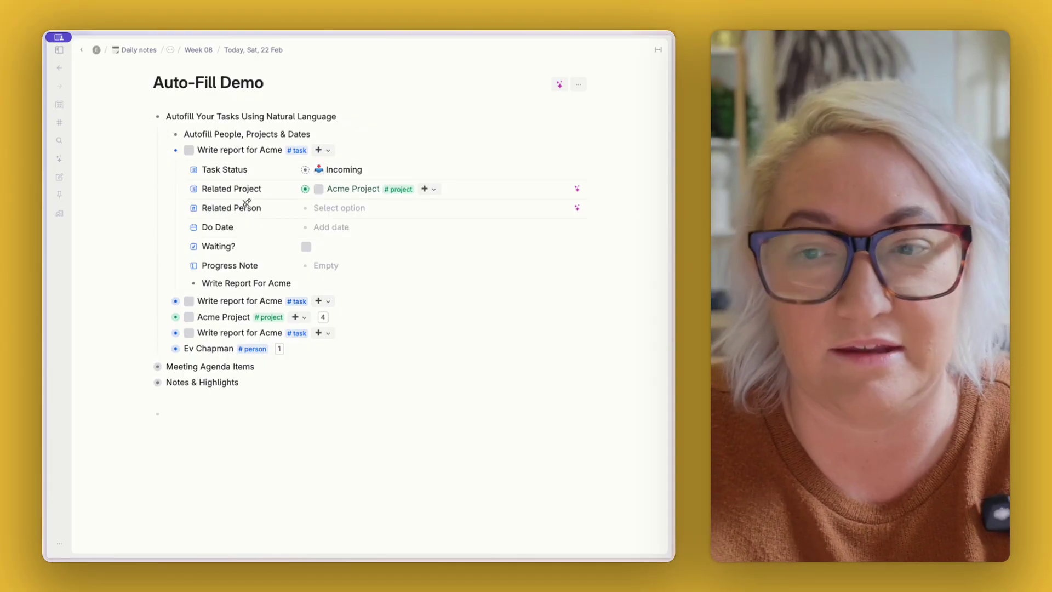
left_click(346, 208)
left_click(340, 253)
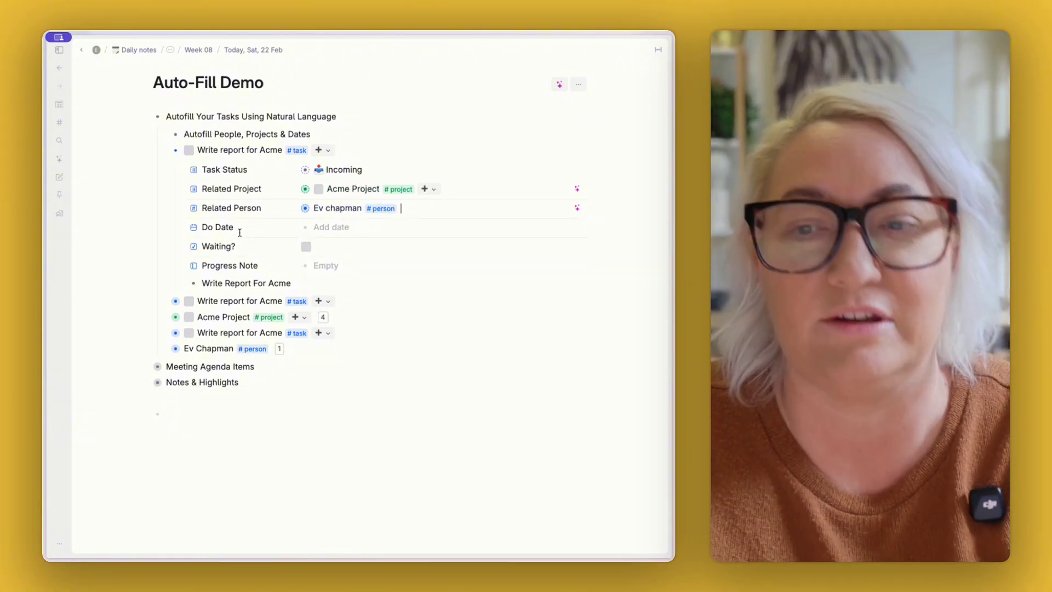
Step: Set the task's do date to Tue, 25 Feb and collapse its fields
left_click(325, 227)
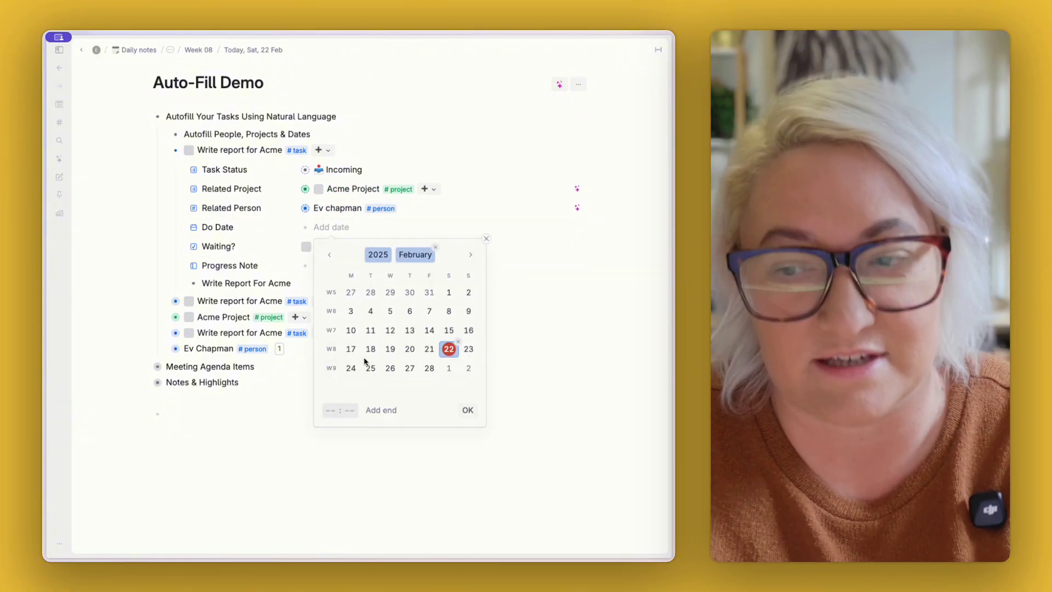
left_click(370, 368)
left_click(468, 410)
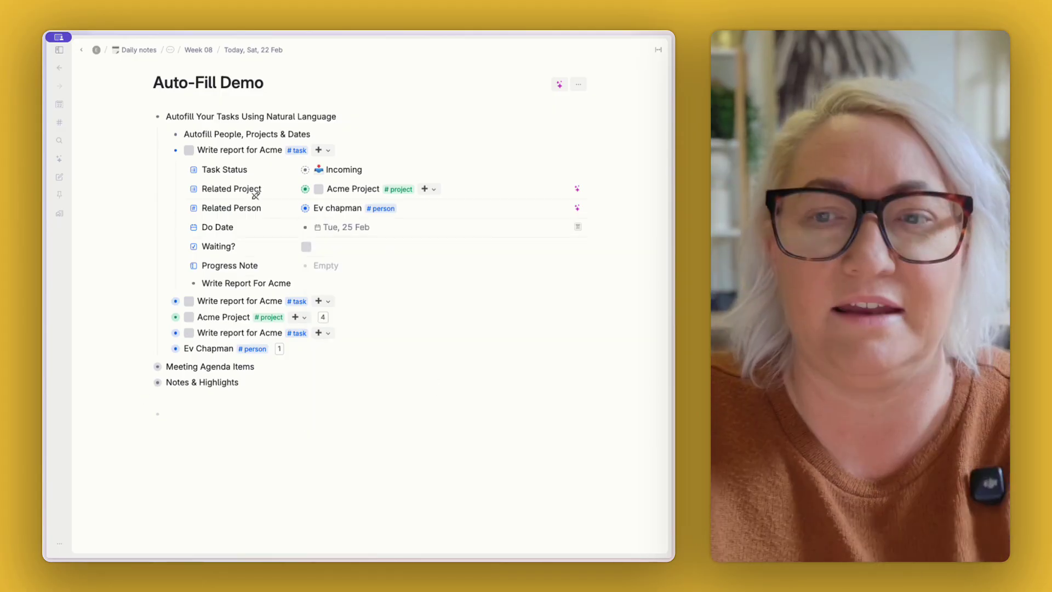
left_click(163, 150)
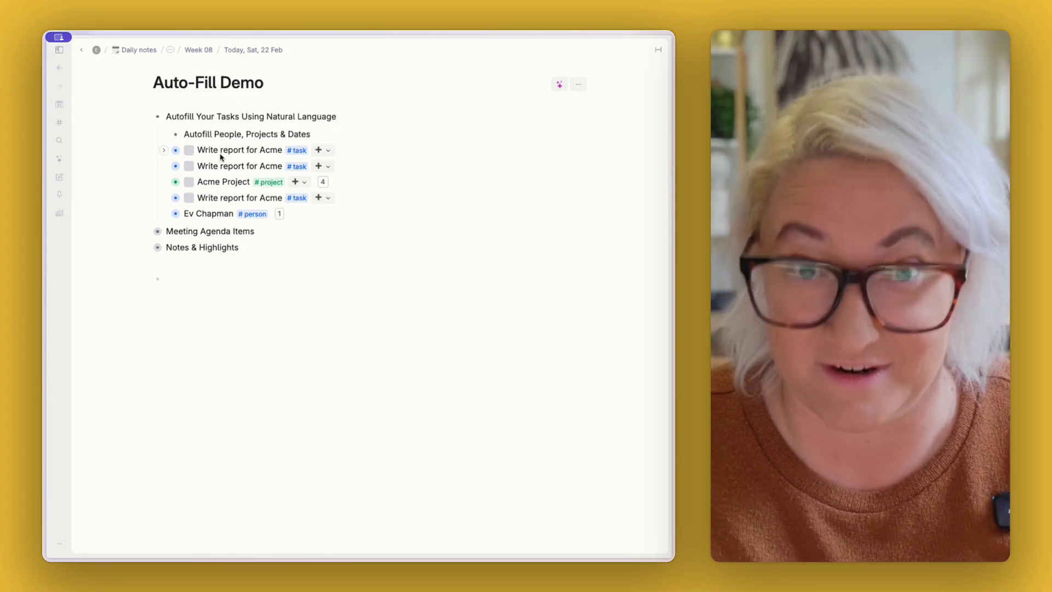
Step: Add a natural-language task 'Write report for Acme' with a colleague next Tuesday, tagged #task, and expand it
key("Return")
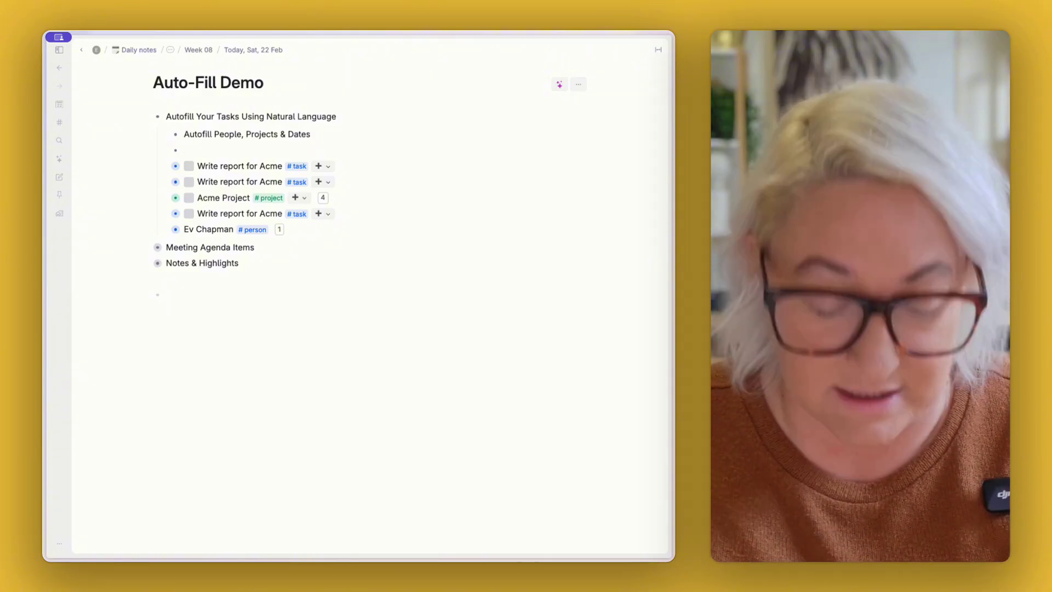
type("Write report")
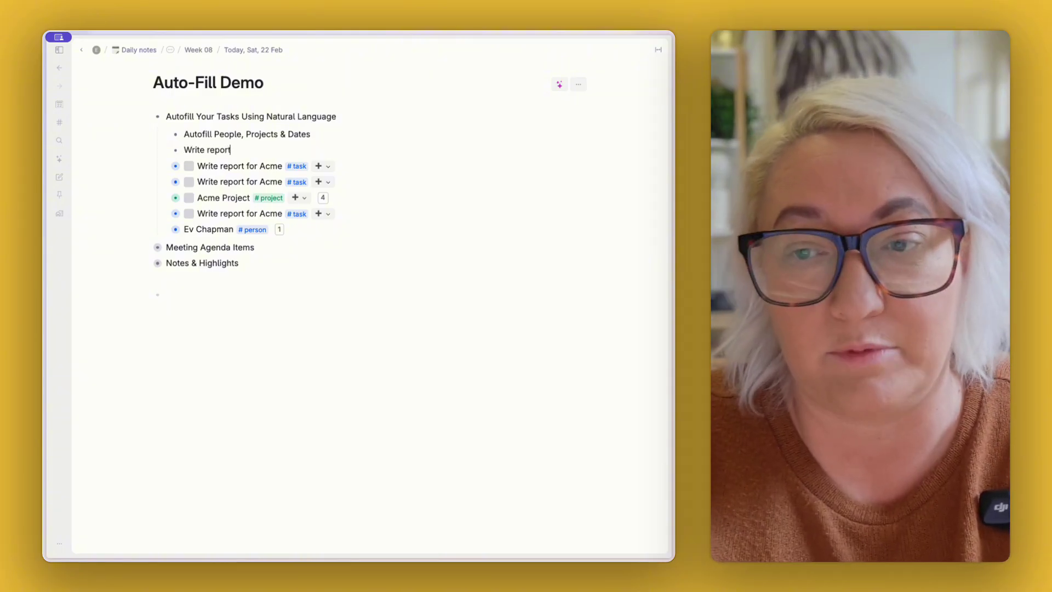
type(" for Acme with Ev next Tues")
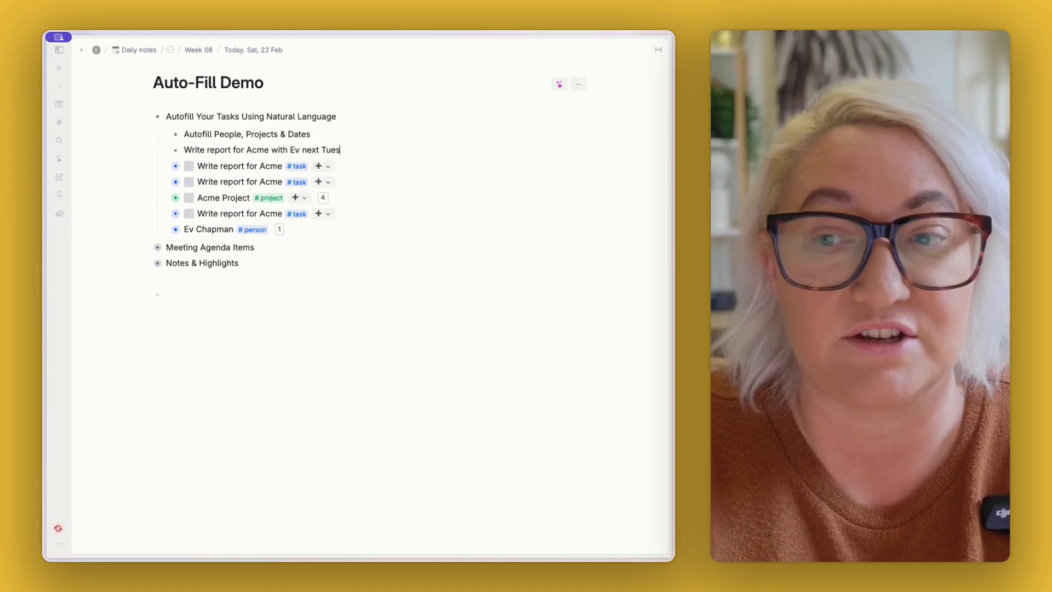
type("day ")
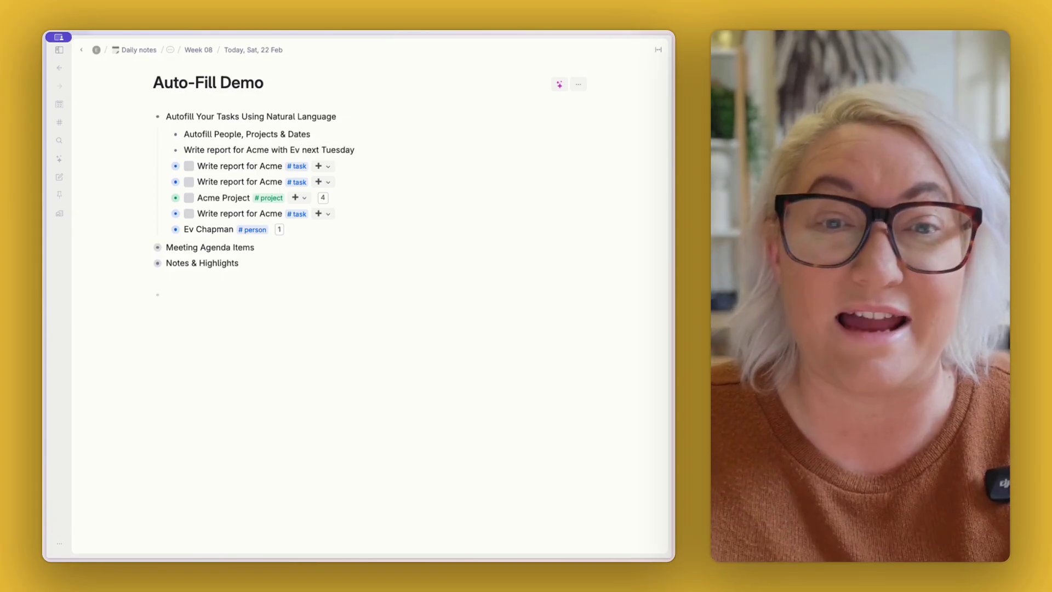
type("#task")
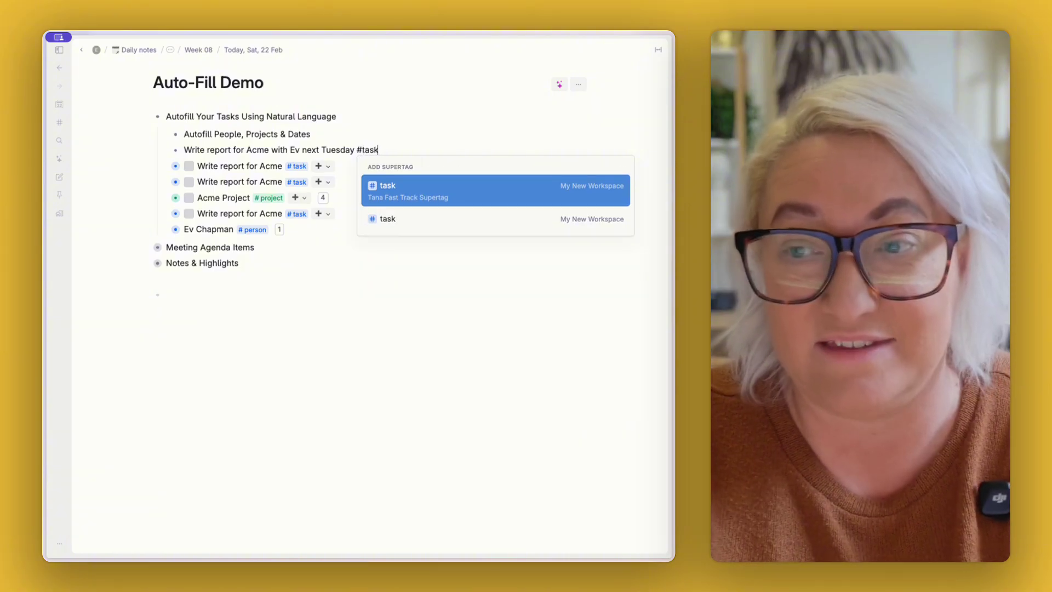
key("Return")
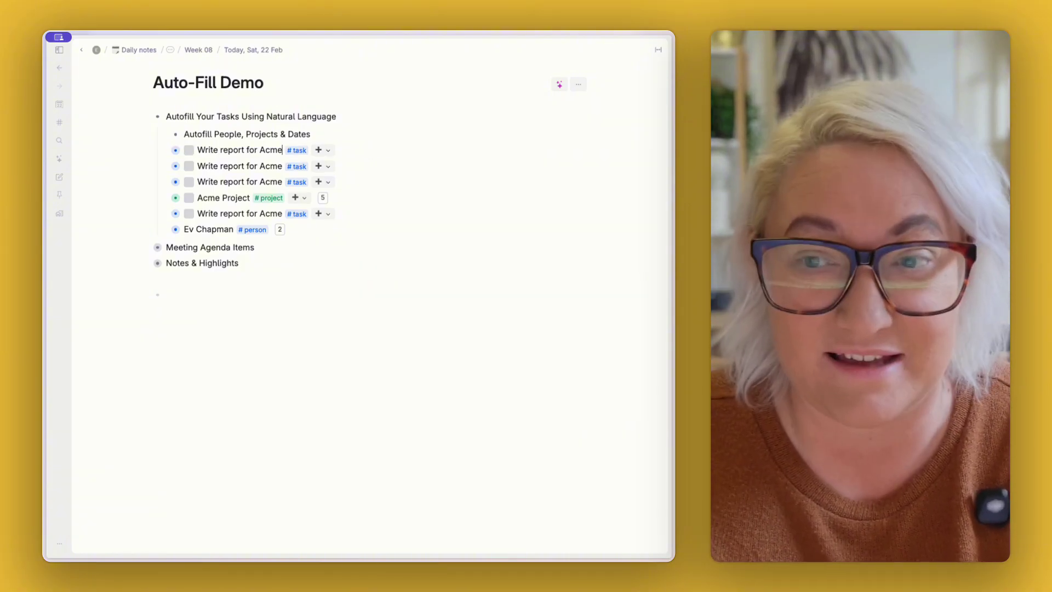
key("ctrl+Down")
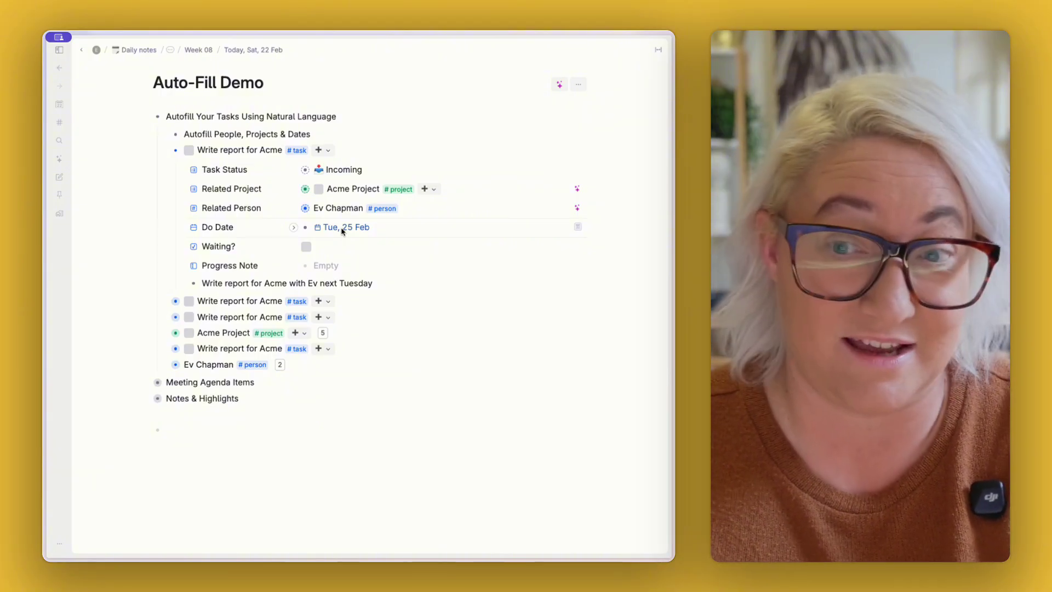
Step: Open the Acme Project page from the rewritten task and list its linked tasks
triple_click(234, 150)
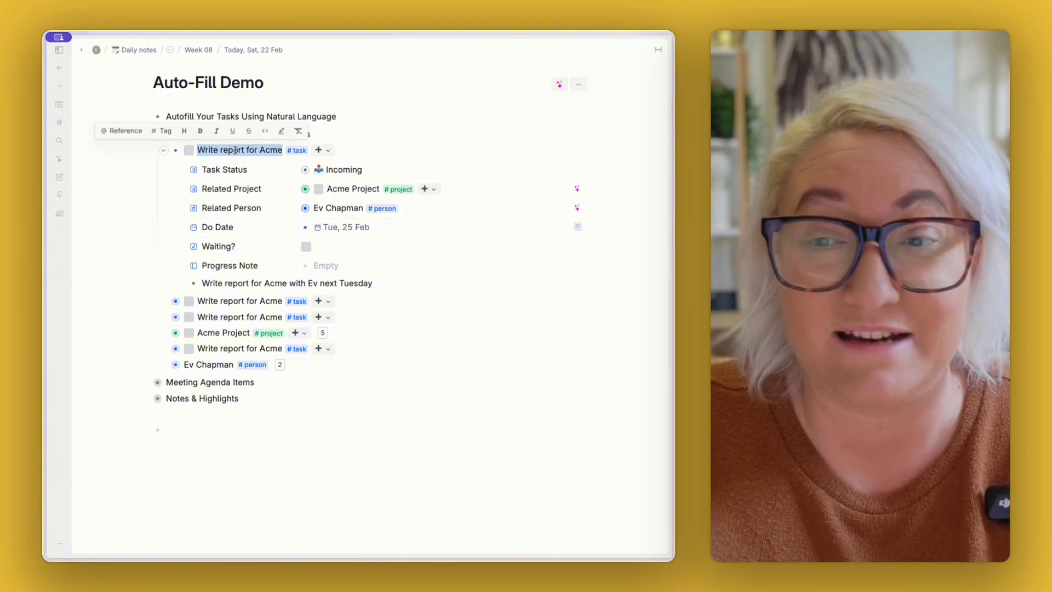
left_click(278, 151)
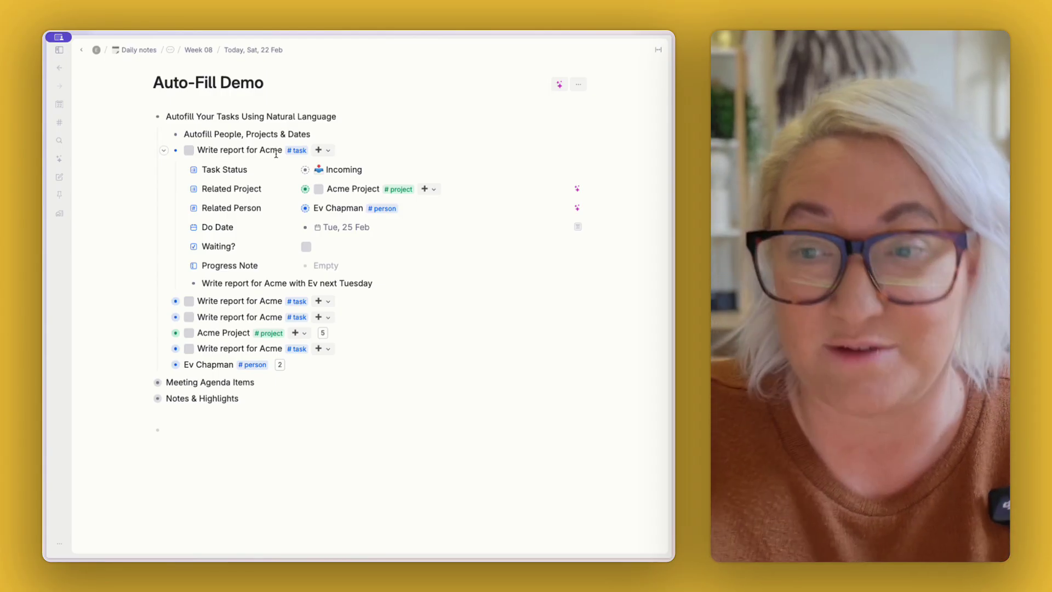
left_click(305, 189)
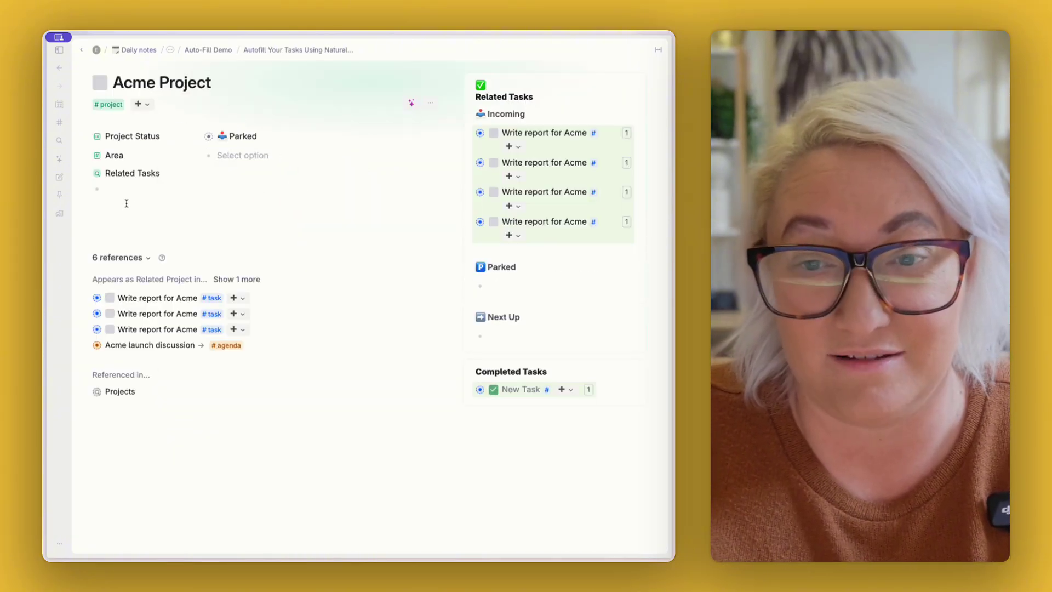
left_click(85, 174)
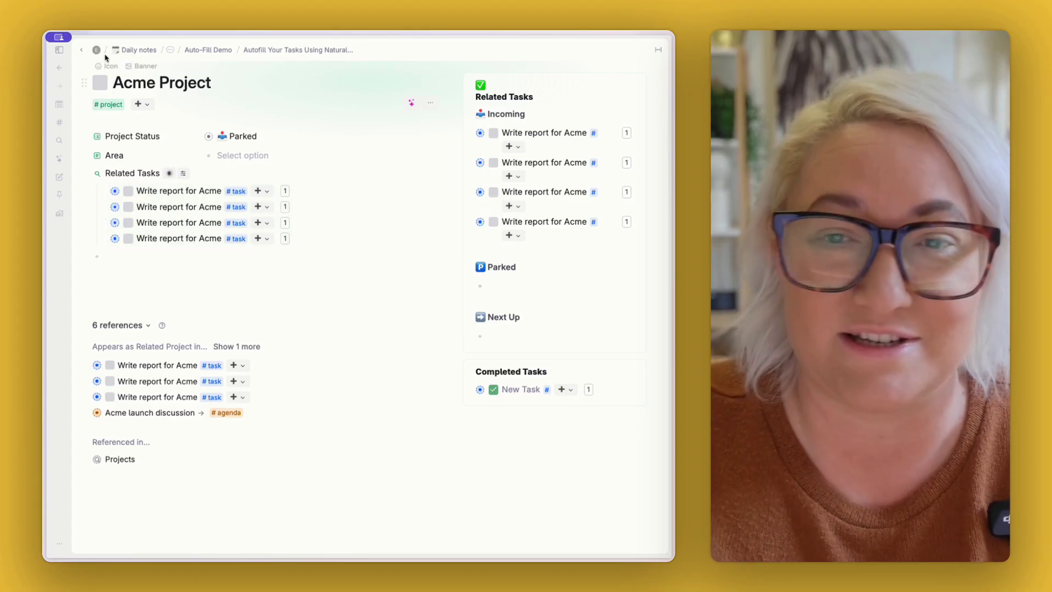
Step: Visit the linked person's page, return to Auto-Fill Demo, and re-expand the Write report for Acme task
left_click(81, 50)
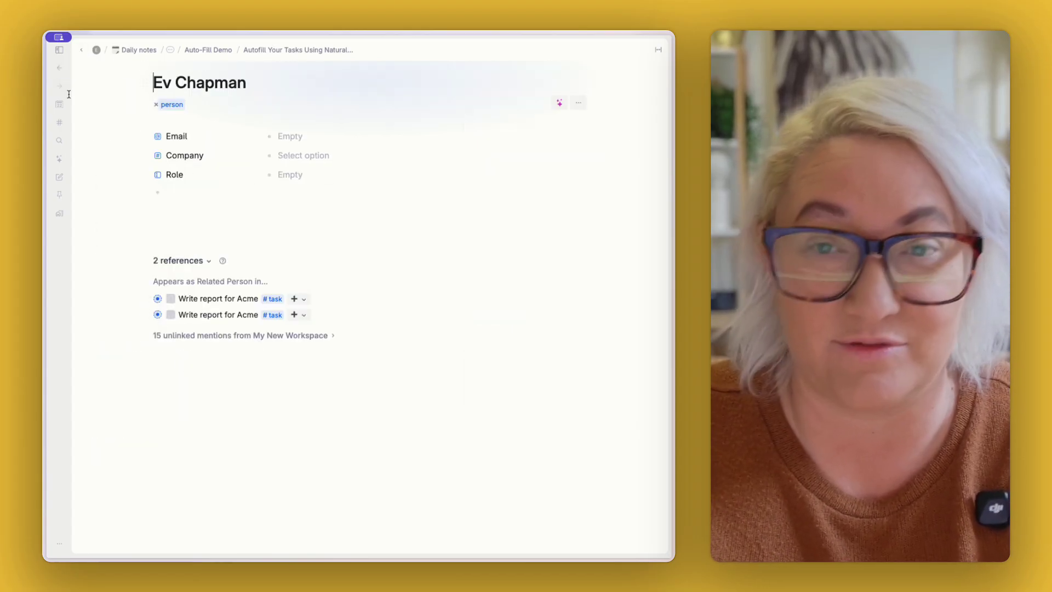
left_click(81, 50)
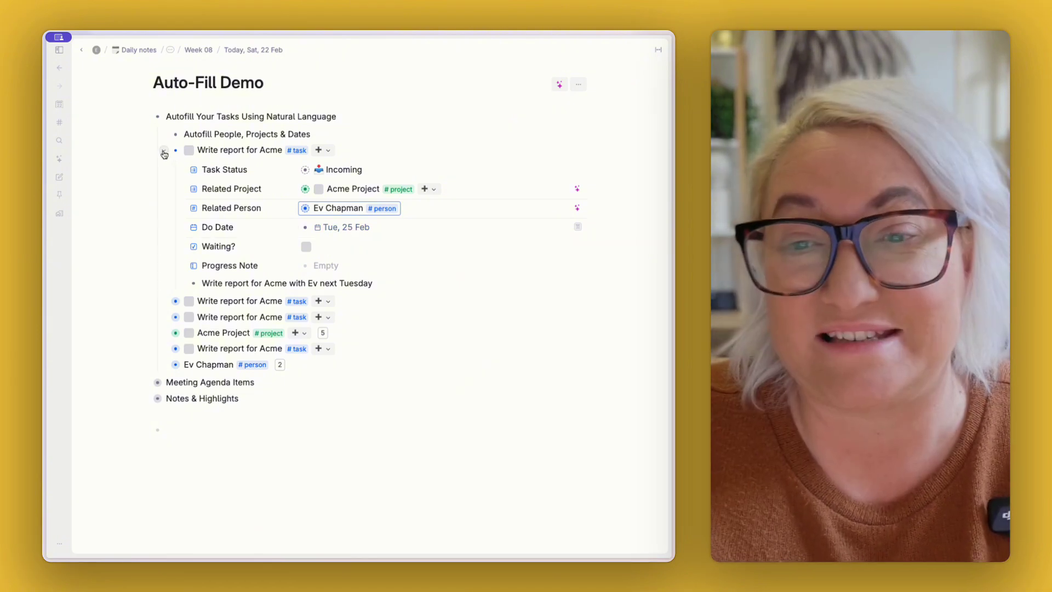
left_click(165, 150)
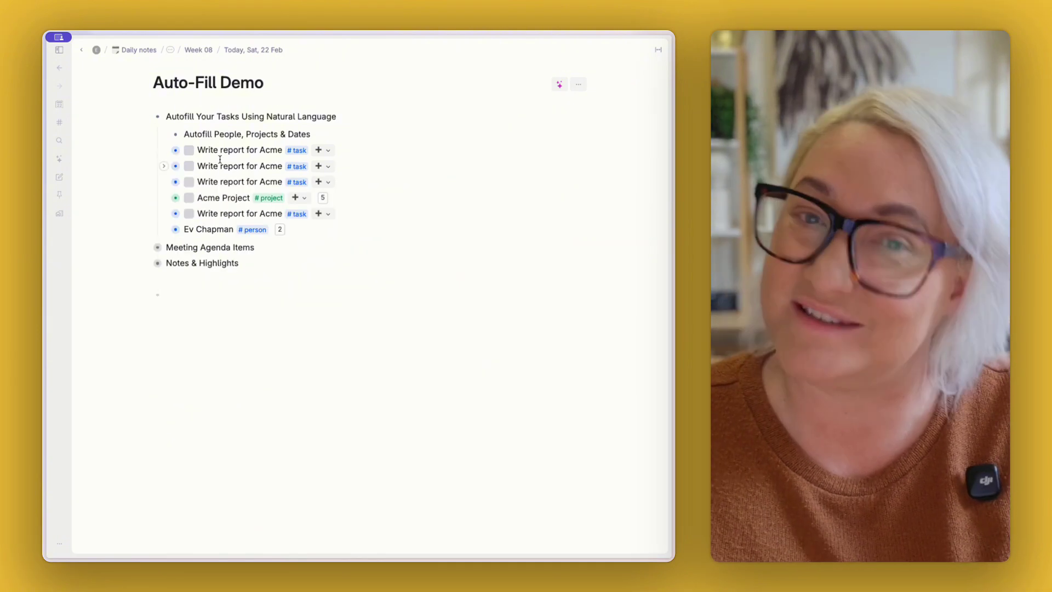
key("super+Down")
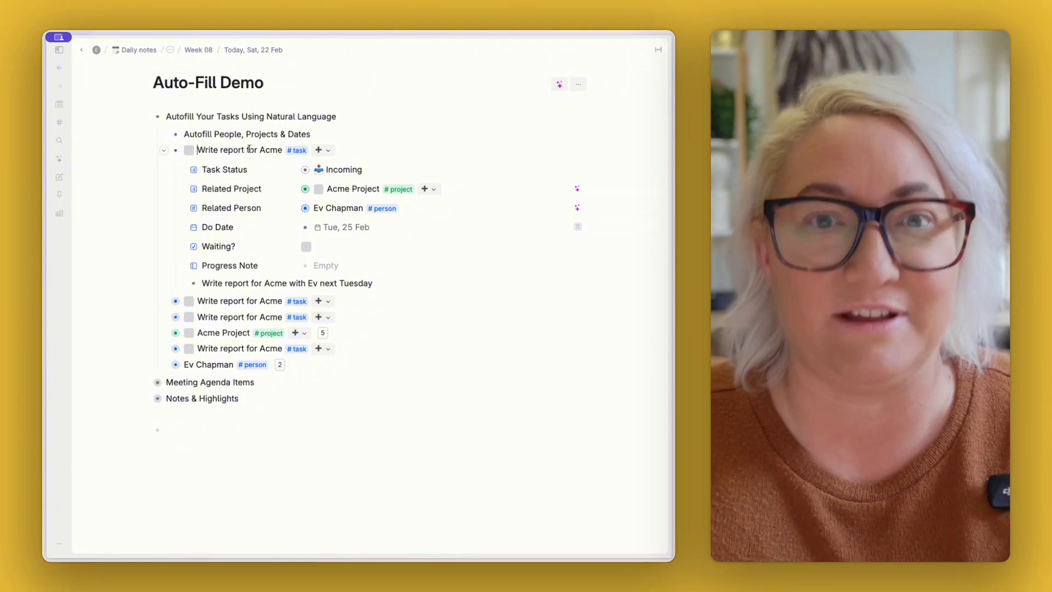
Step: Configure the #task tag, expand its Content template and widen the Schema panel
left_click(298, 150)
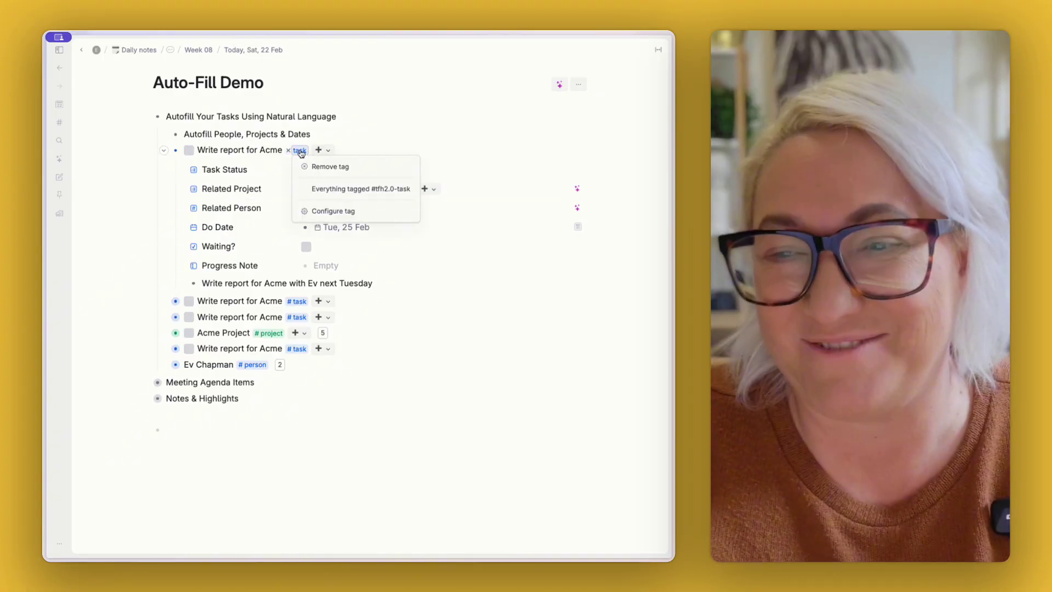
left_click(318, 211)
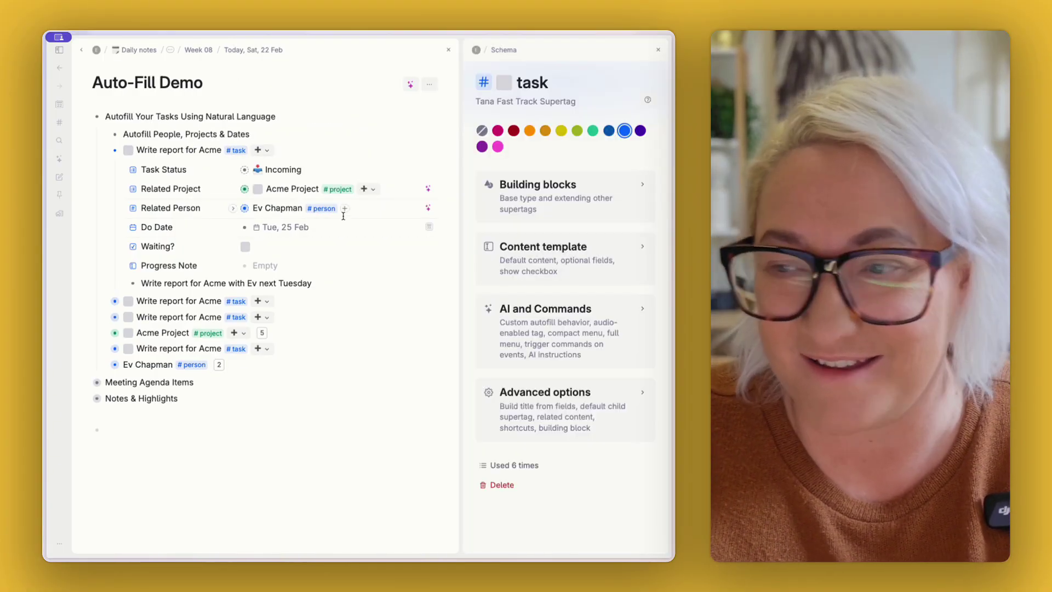
left_click(524, 256)
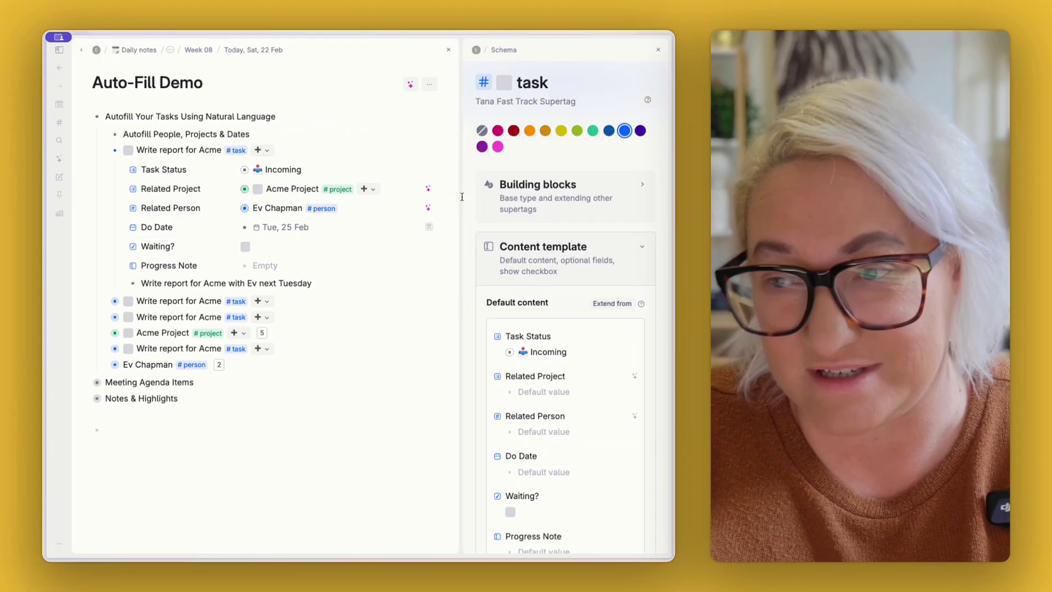
left_click_drag(445, 197, 342, 194)
scroll(413, 175, "down", 5)
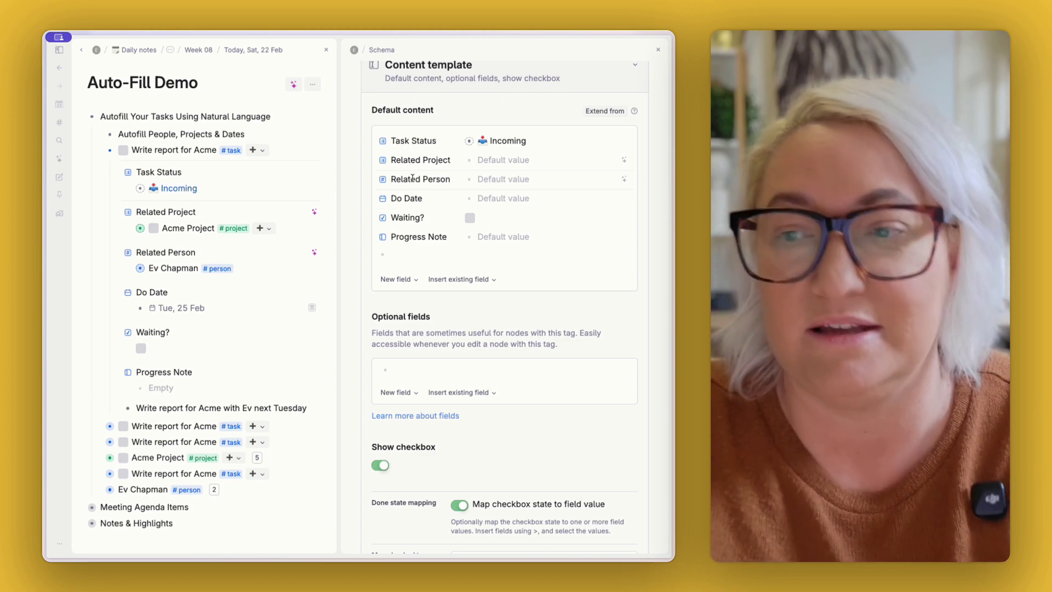
mouse_move(386, 185)
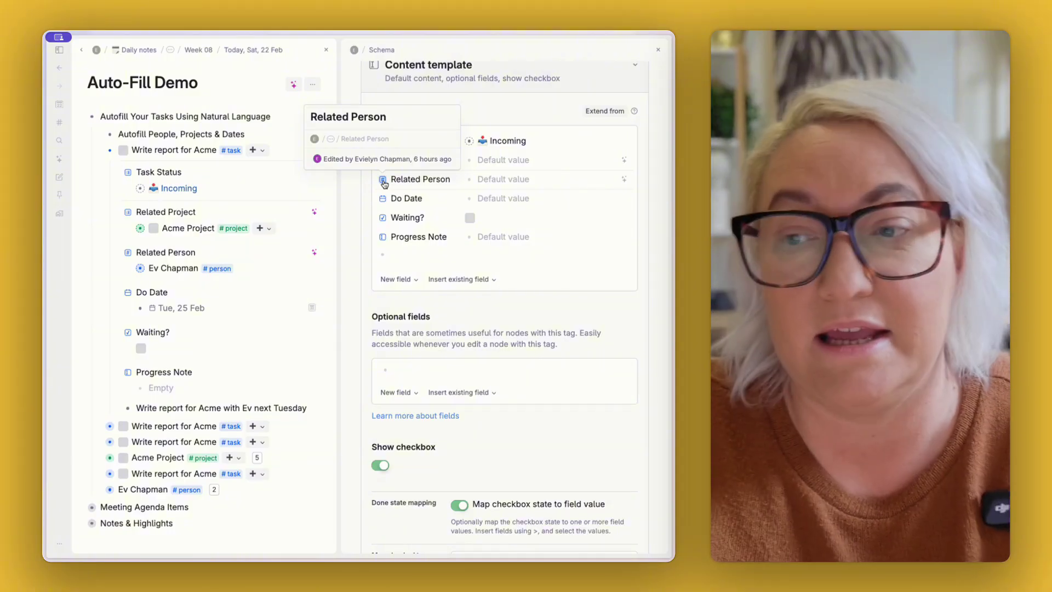
left_click(384, 180)
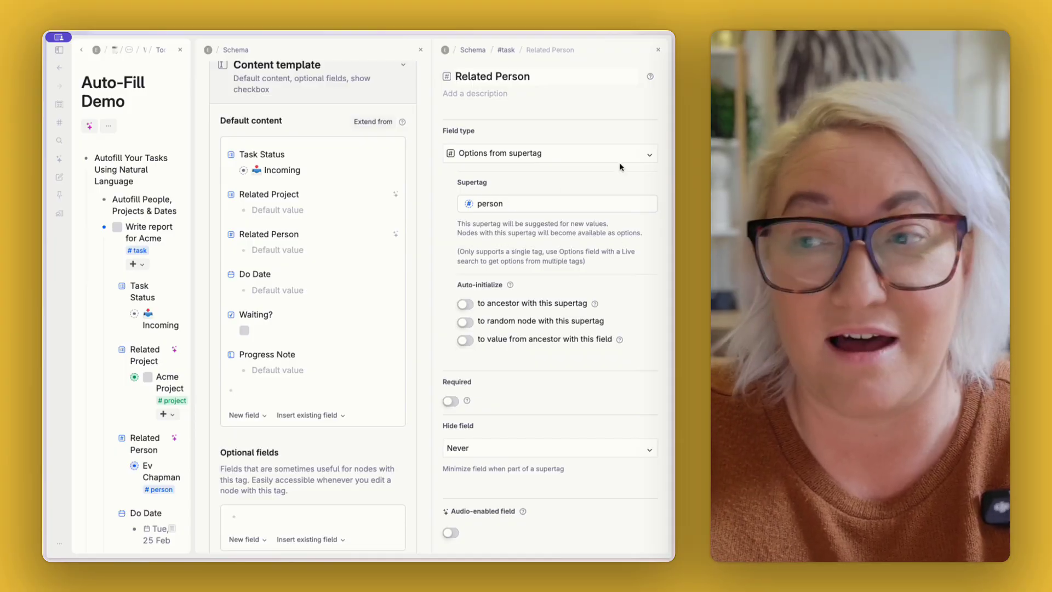
scroll(504, 240, "down", 3)
scroll(504, 240, "down", 5)
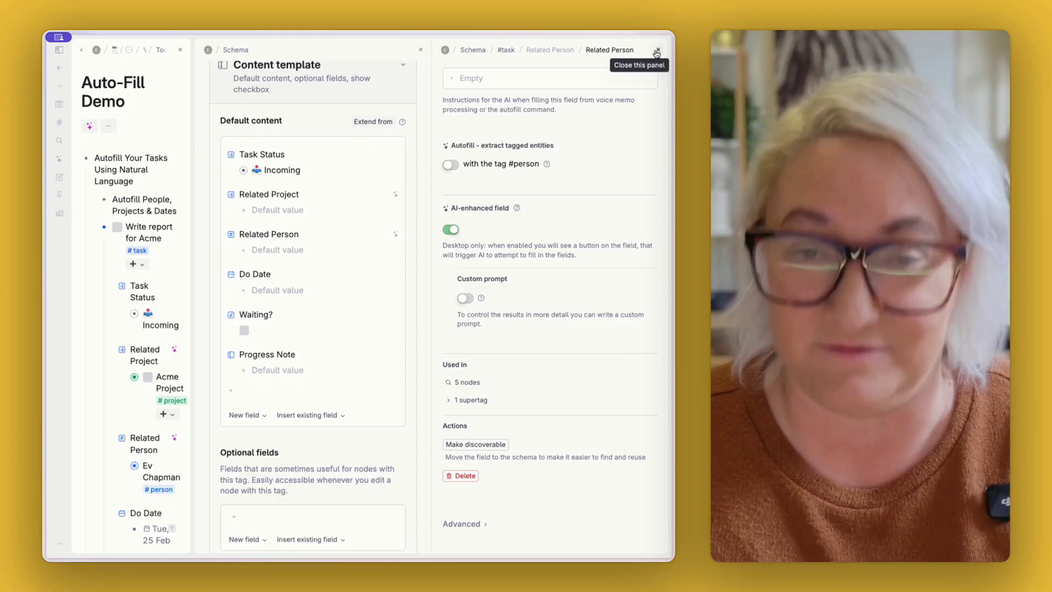
left_click(657, 50)
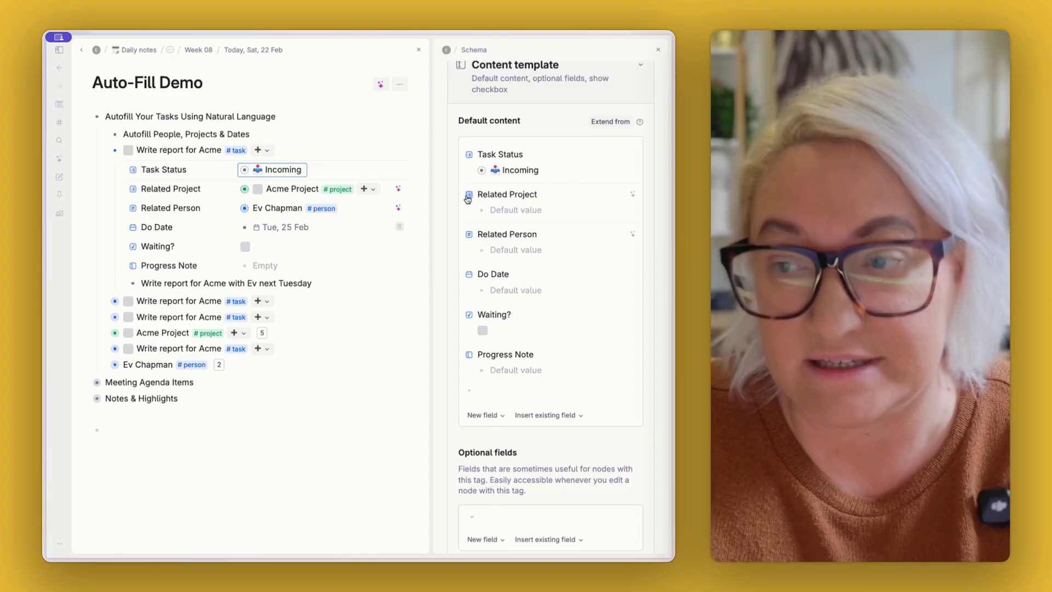
Step: Open the Related Project field settings and inspect the Projects search query supplying its options
mouse_move(469, 199)
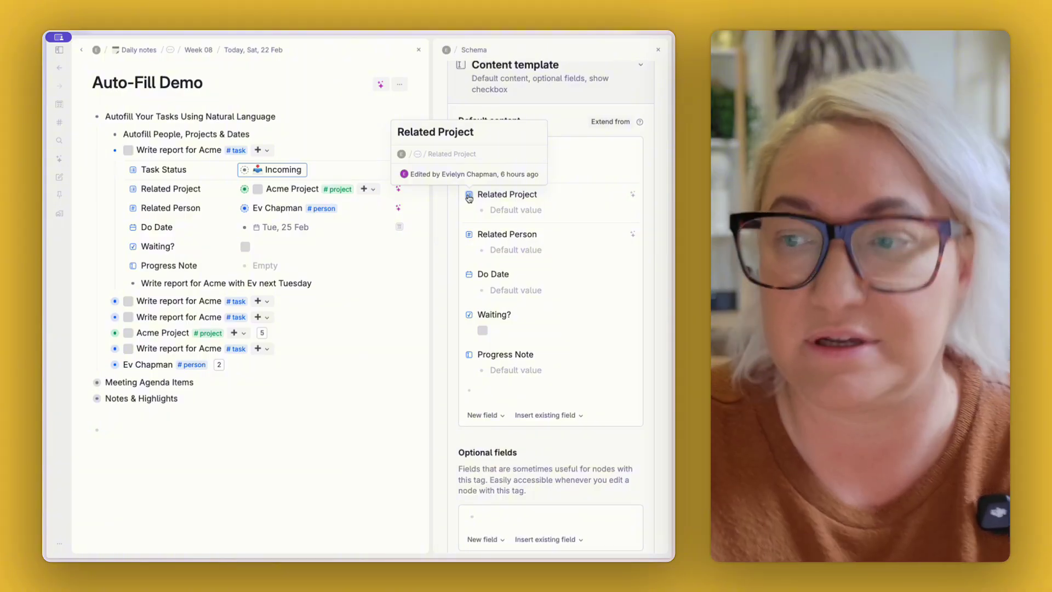
left_click(469, 198)
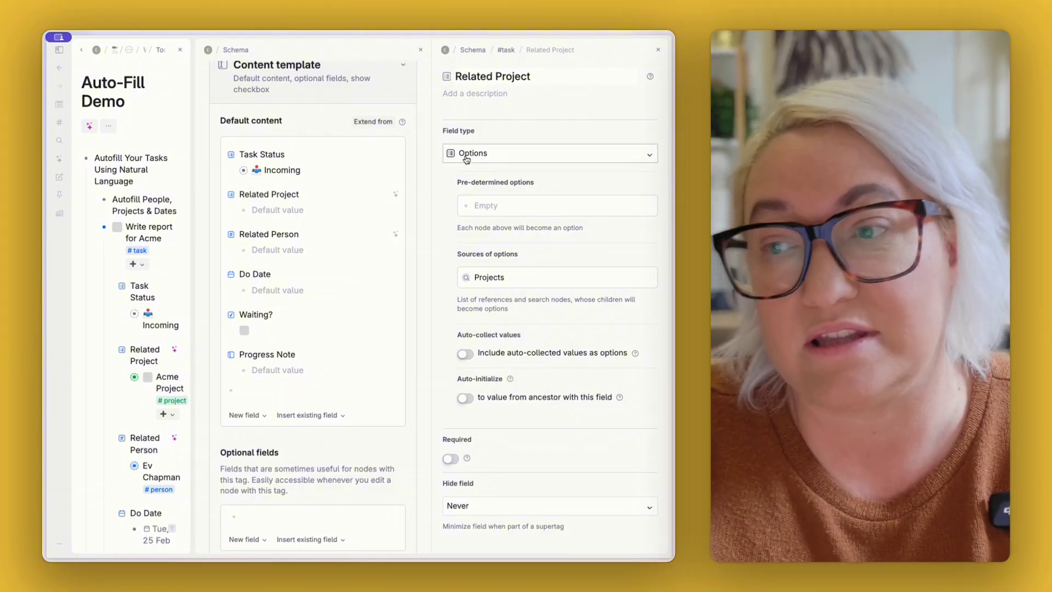
scroll(515, 158, "down", 3)
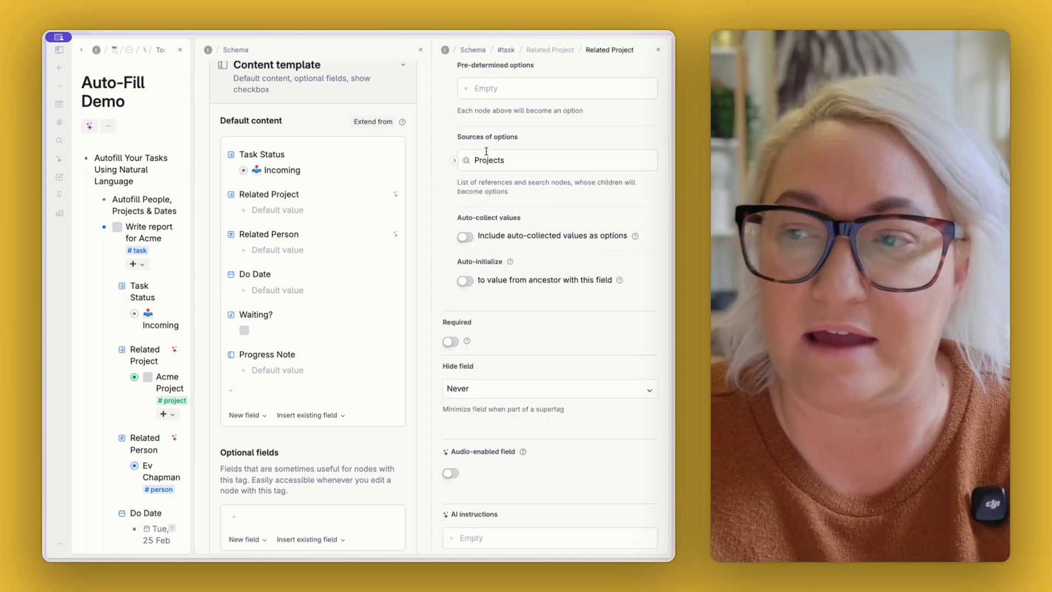
left_click(454, 161)
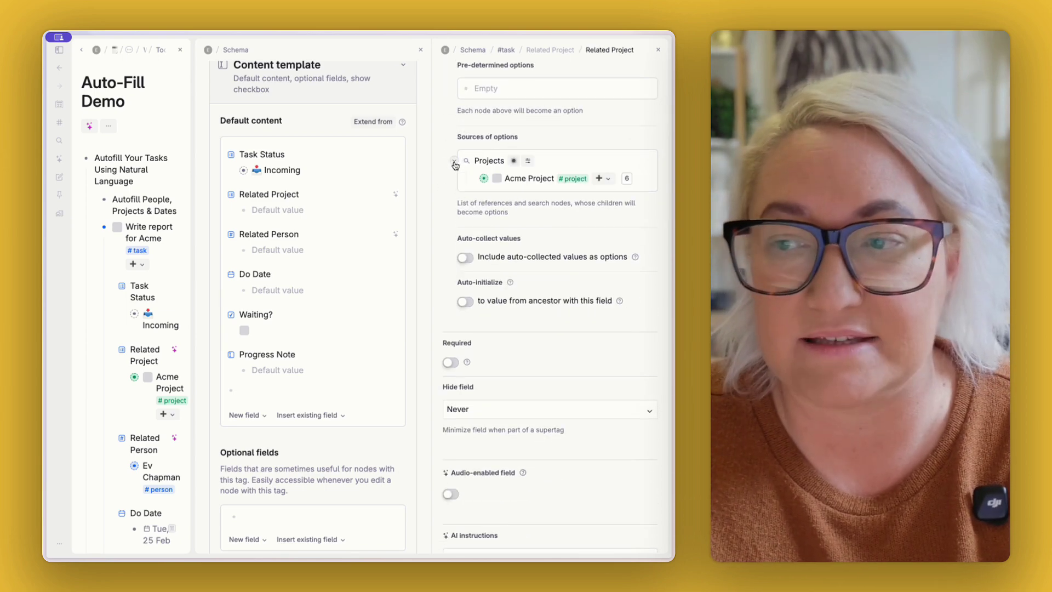
mouse_move(511, 164)
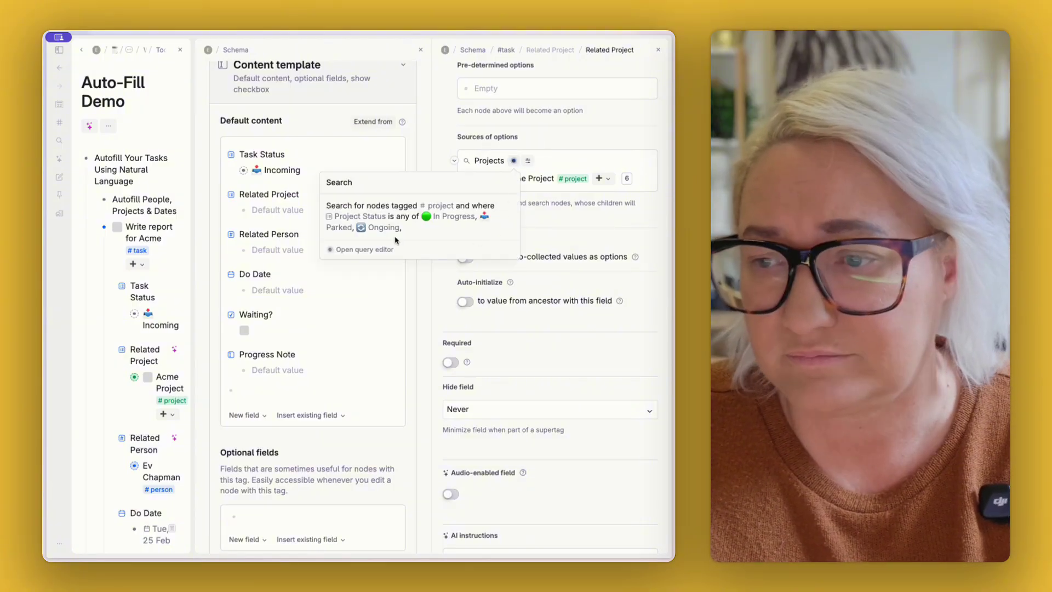
left_click(375, 251)
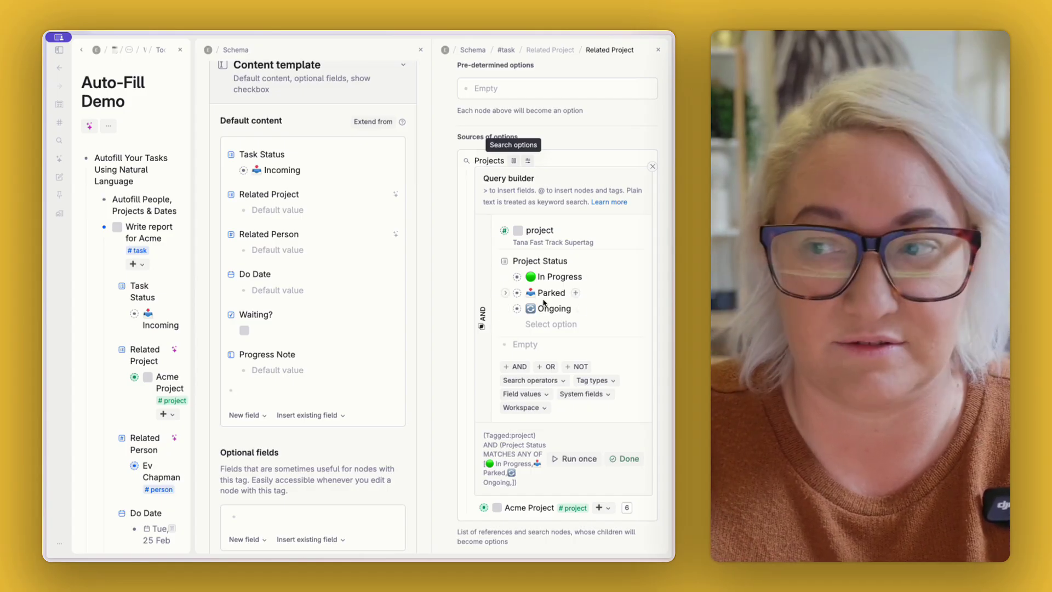
left_click(652, 166)
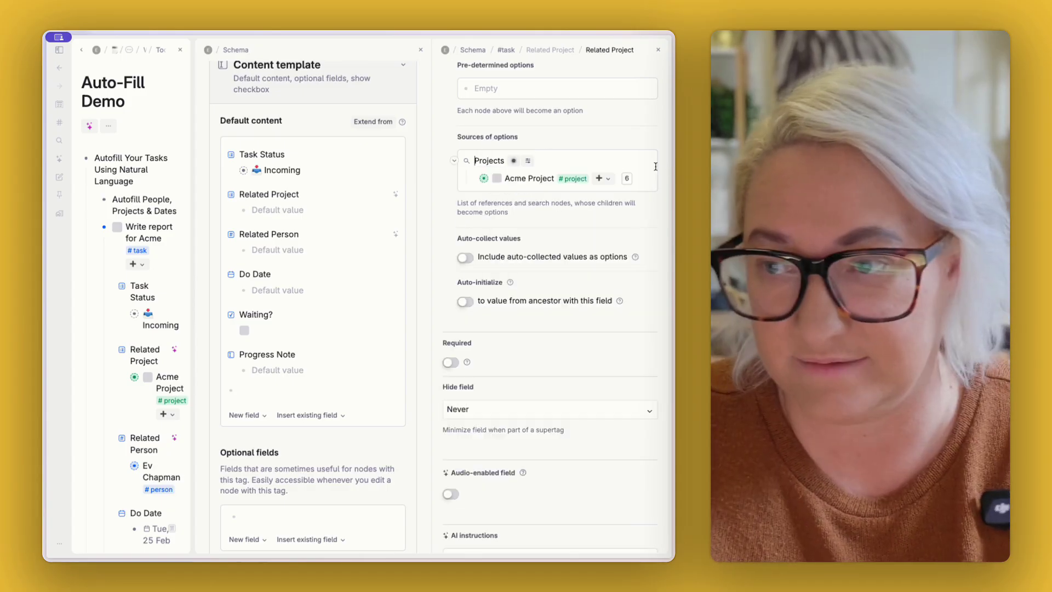
Step: Collapse the Projects source and scroll down to the AI-enhanced field's Custom prompt
left_click(454, 161)
scroll(482, 203, "down", 5)
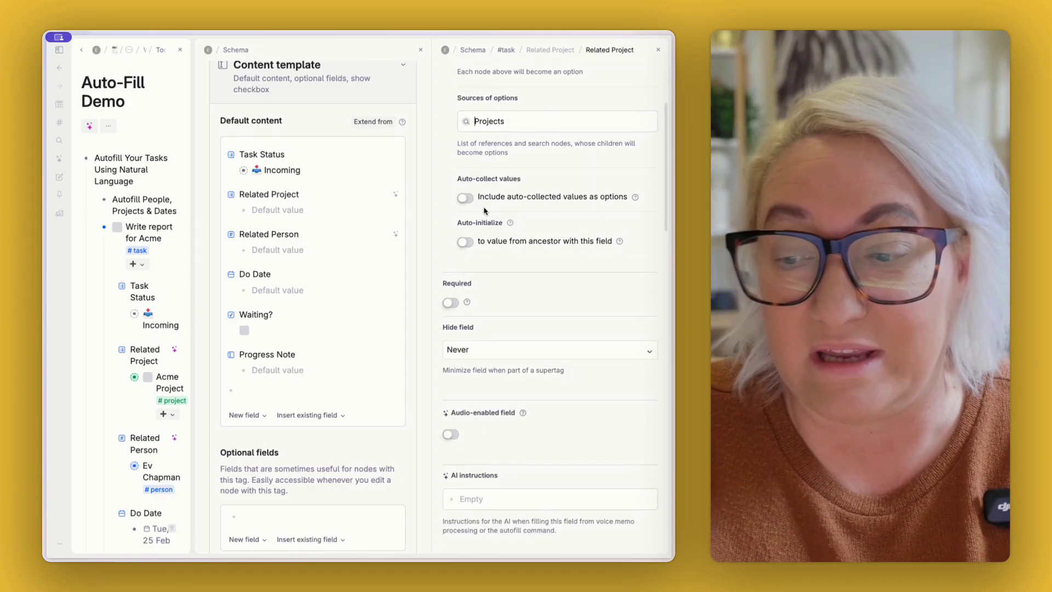
scroll(484, 207, "down", 8)
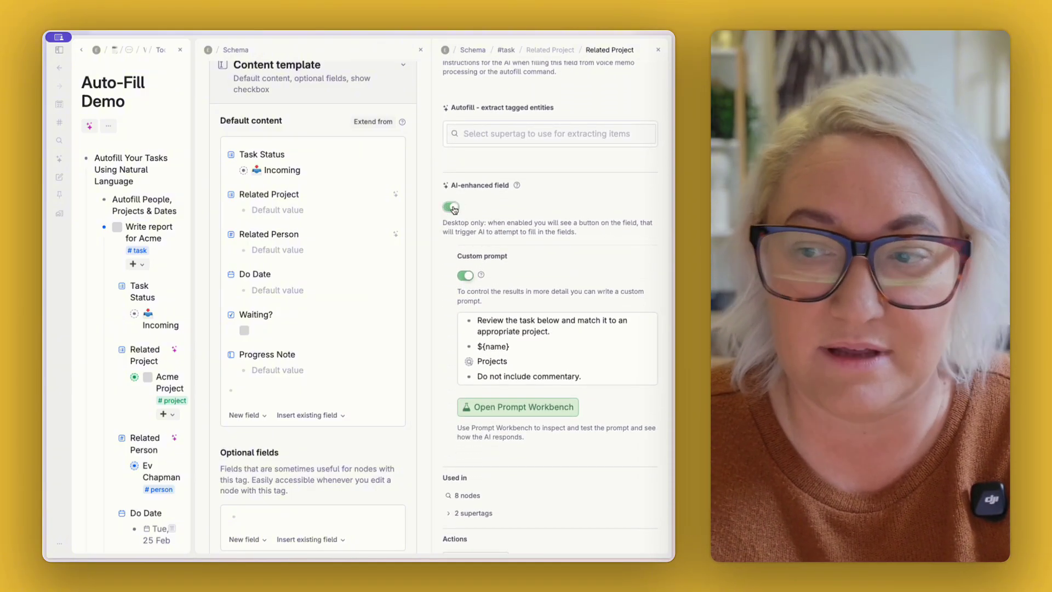
scroll(455, 208, "down", 2)
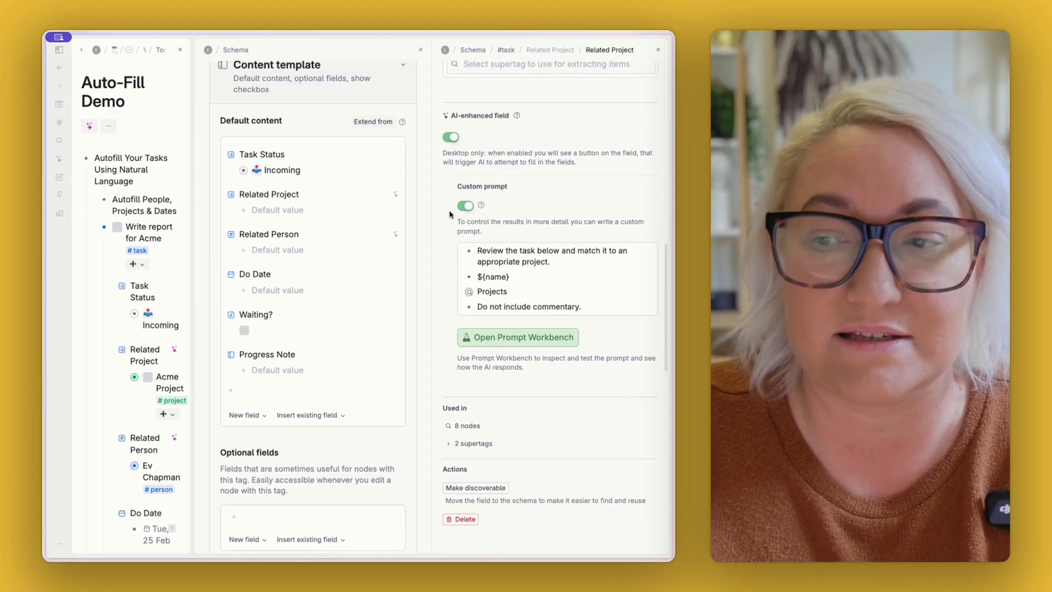
scroll(519, 241, "down", 1)
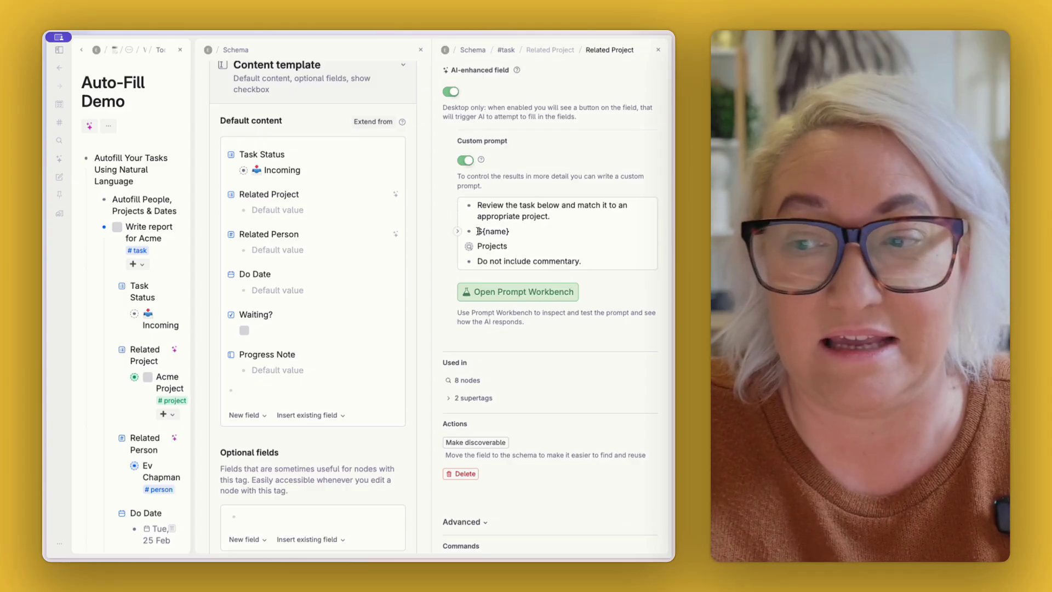
Step: Inspect the prompt's ${name} and Projects references and the 'Do not include commentary.' line
left_click_drag(477, 230, 511, 230)
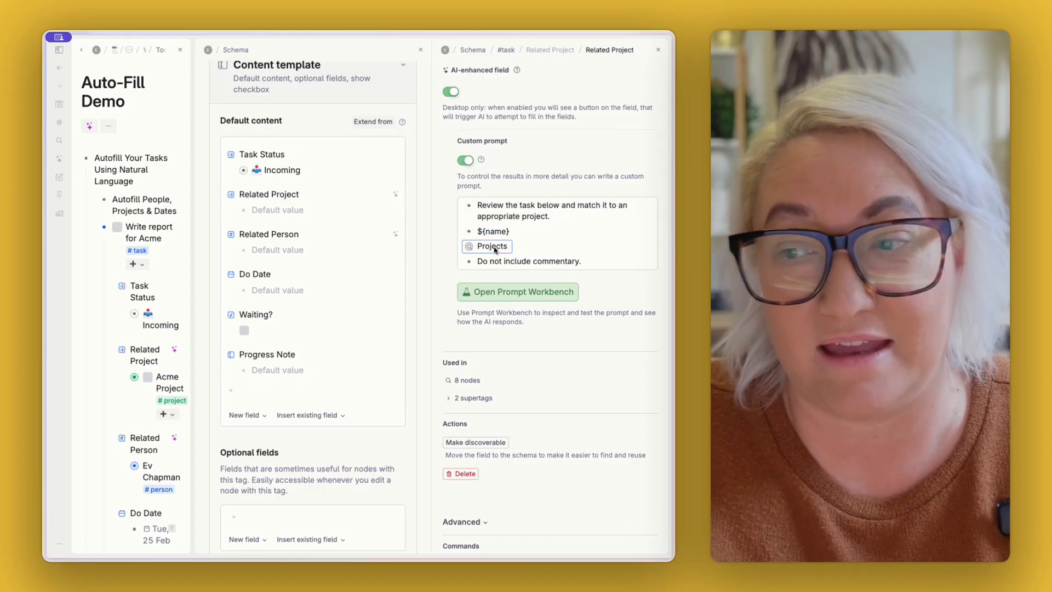
left_click(458, 247)
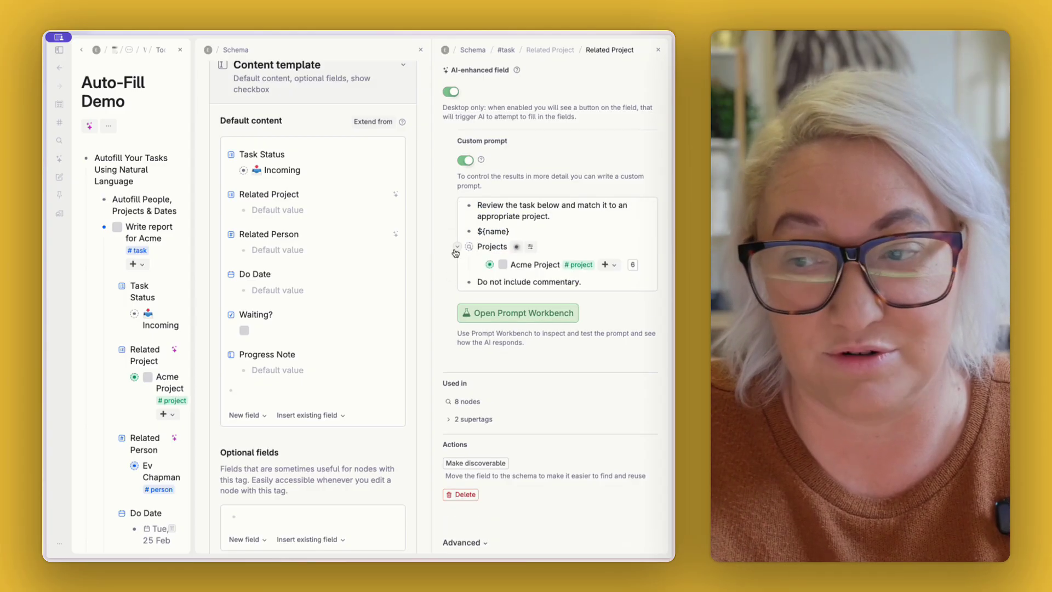
left_click(459, 249)
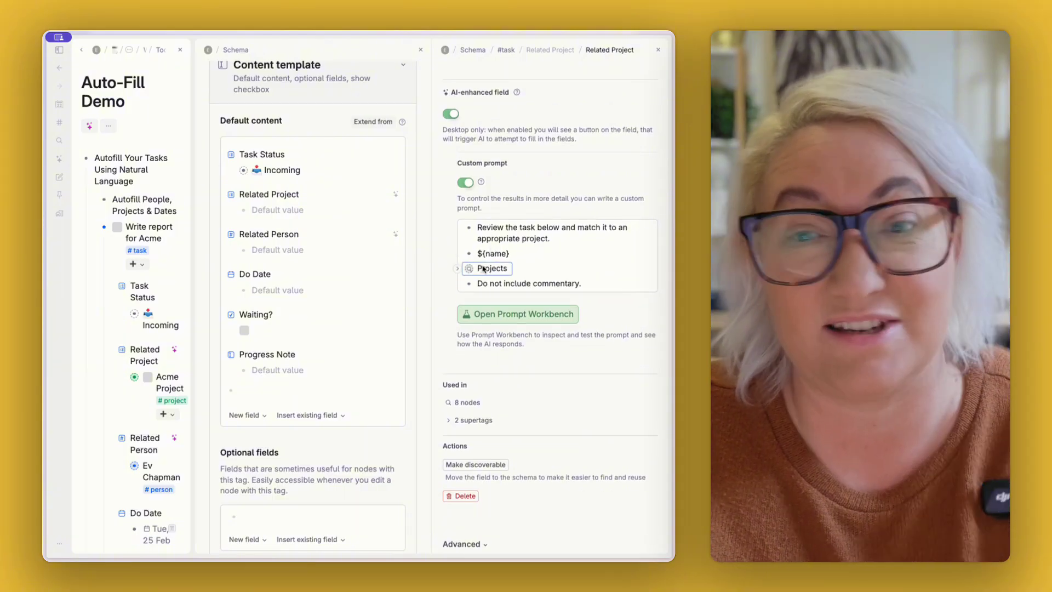
scroll(482, 267, "up", 10)
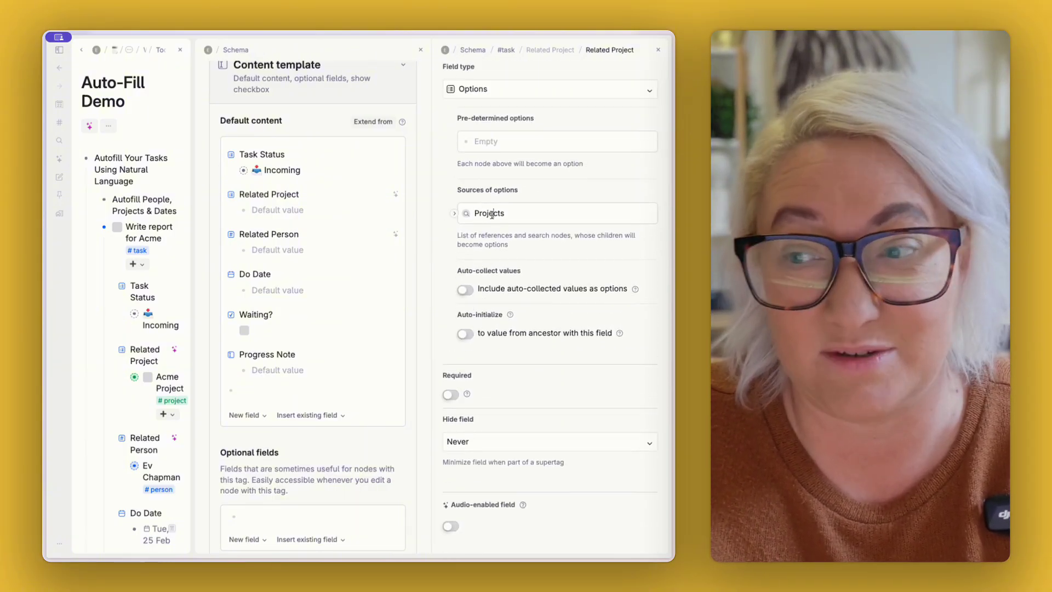
scroll(482, 267, "down", 10)
scroll(488, 171, "up", 1)
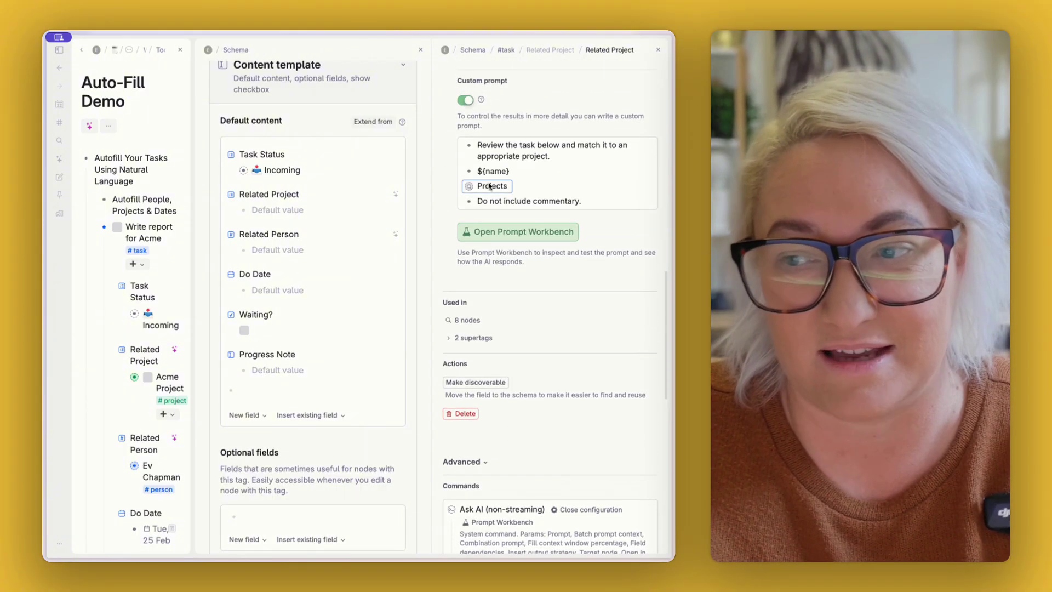
triple_click(491, 200)
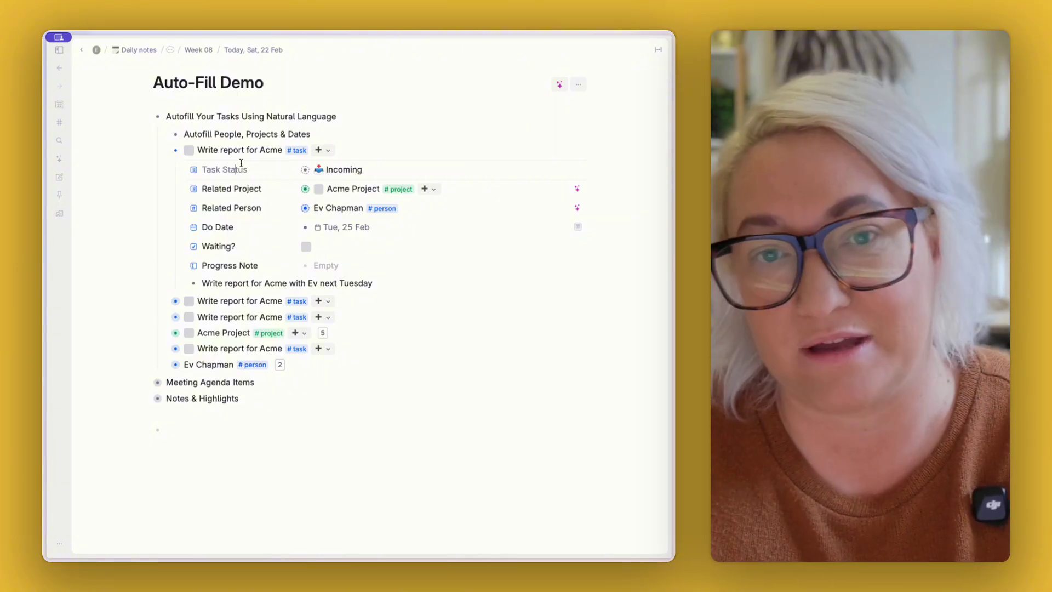
left_click(299, 150)
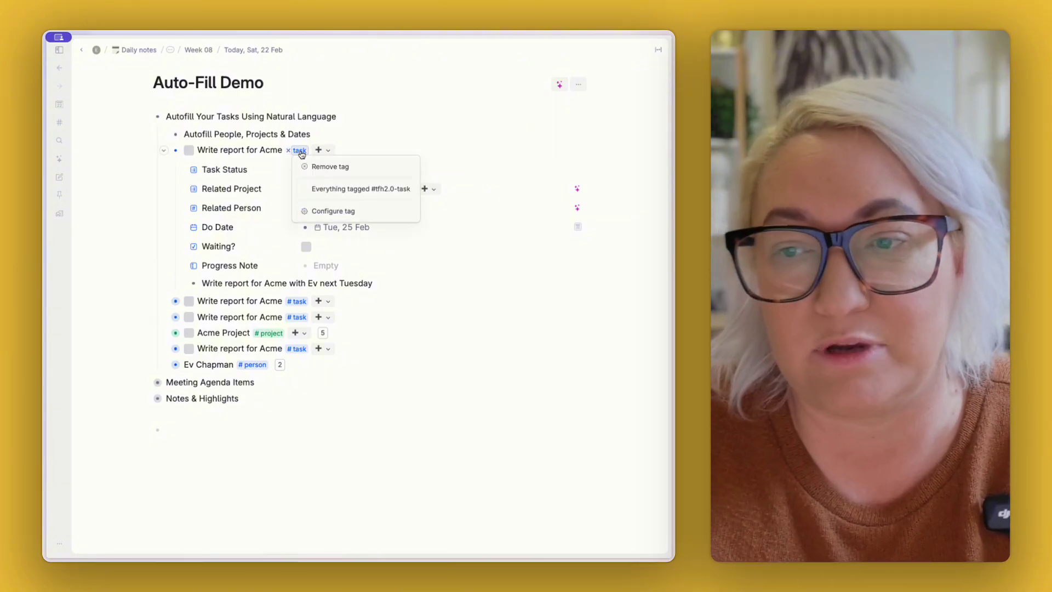
left_click(323, 211)
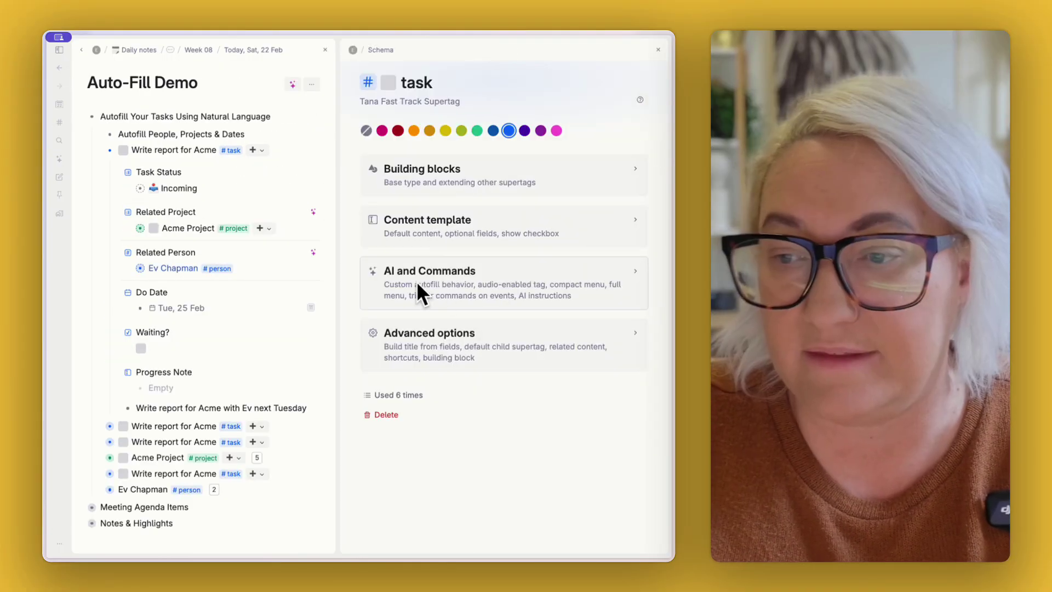
left_click(427, 286)
scroll(440, 285, "down", 4)
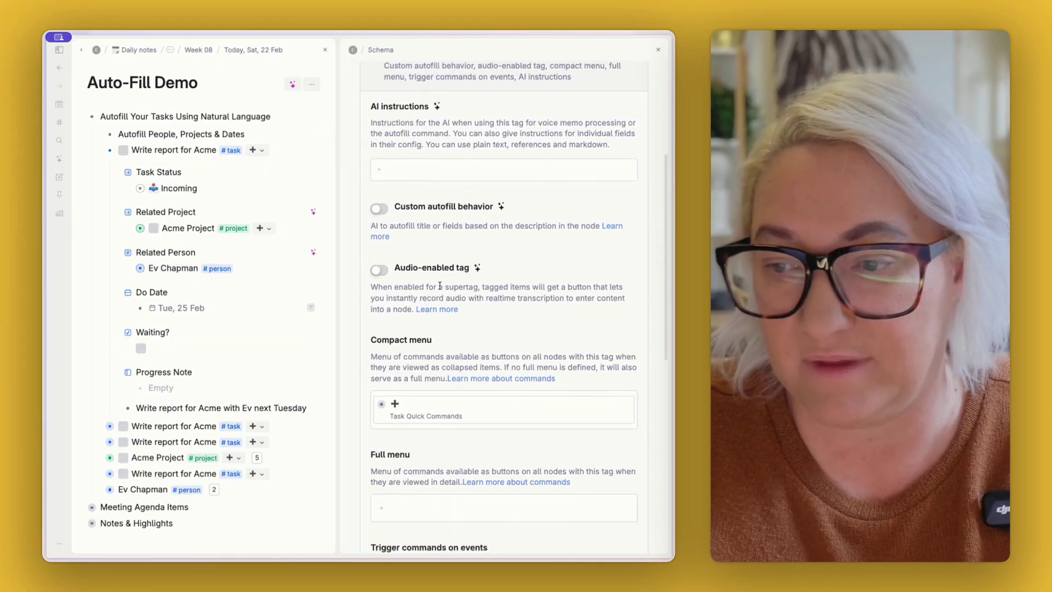
scroll(441, 285, "down", 5)
scroll(439, 256, "up", 2)
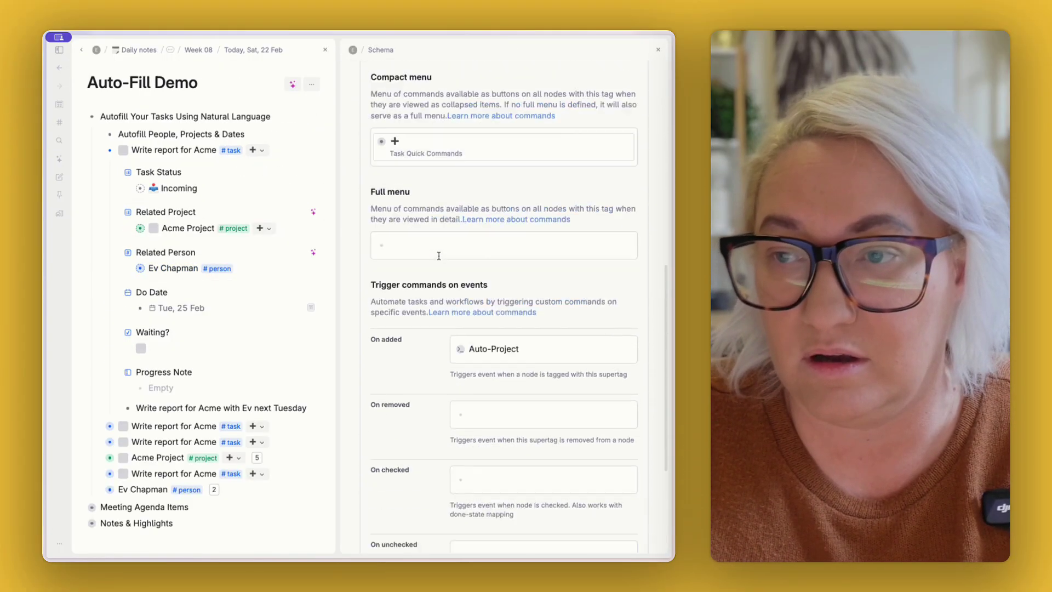
scroll(439, 256, "up", 1)
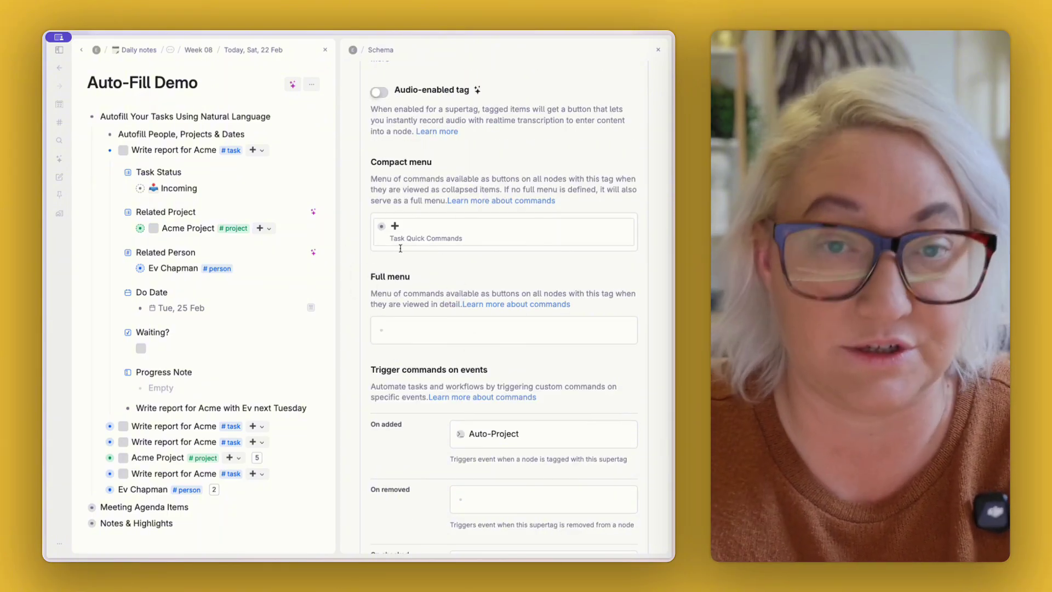
scroll(400, 248, "down", 5)
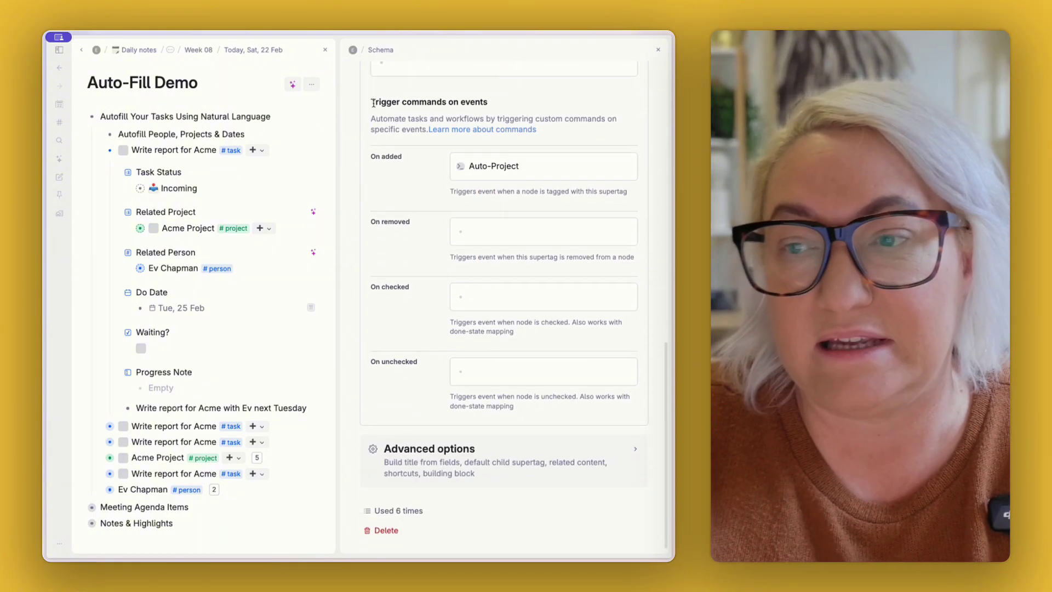
left_click_drag(373, 103, 491, 102)
left_click(492, 101)
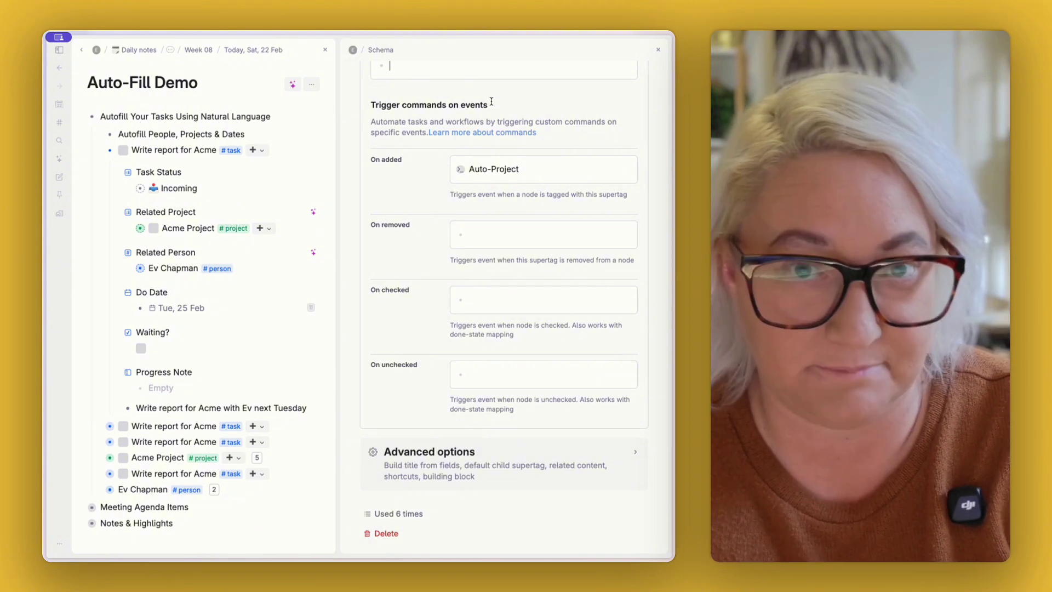
Step: Expand the Auto-Project on-added command and its Autofill fields configuration parameters
left_click(495, 170)
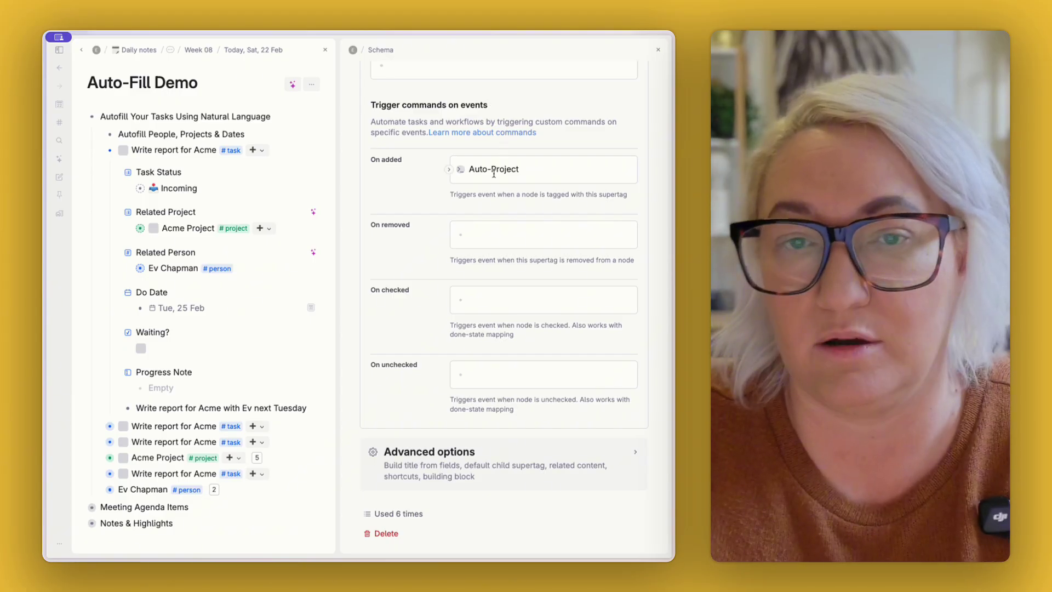
key("super+Down")
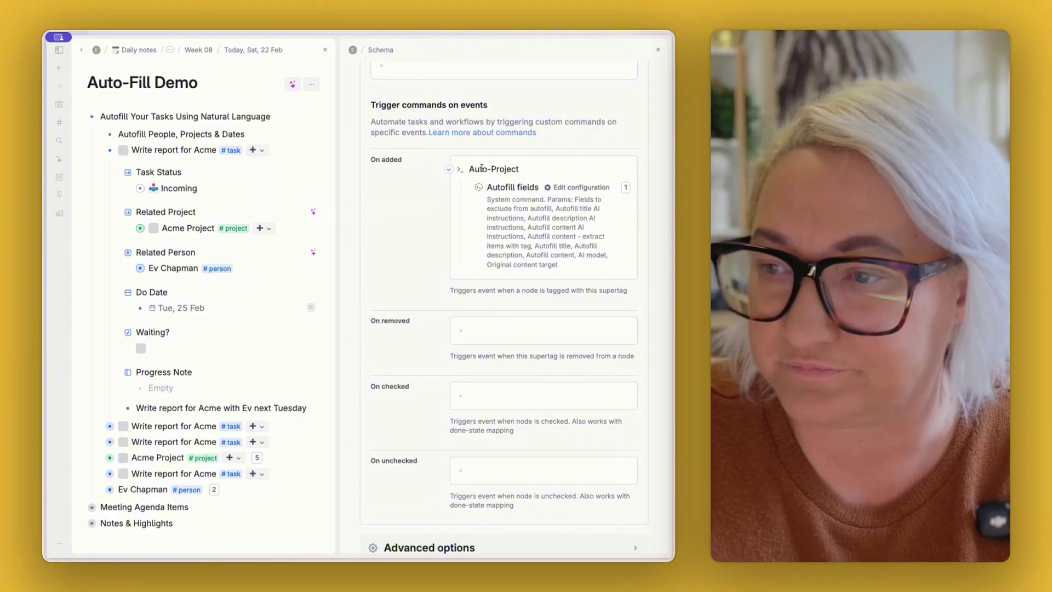
key("super+Down")
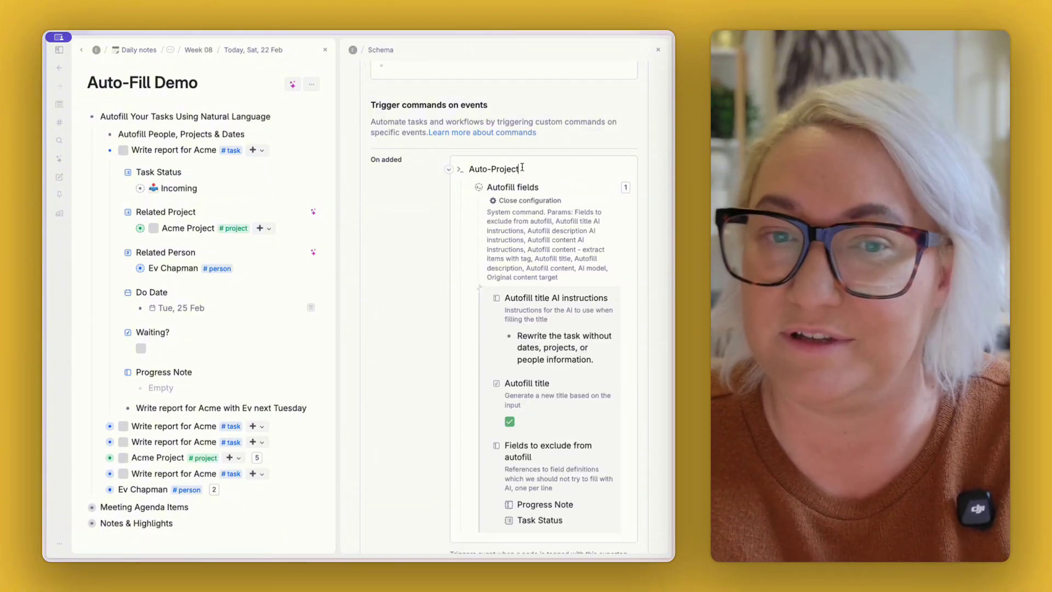
scroll(559, 228, "down", 2)
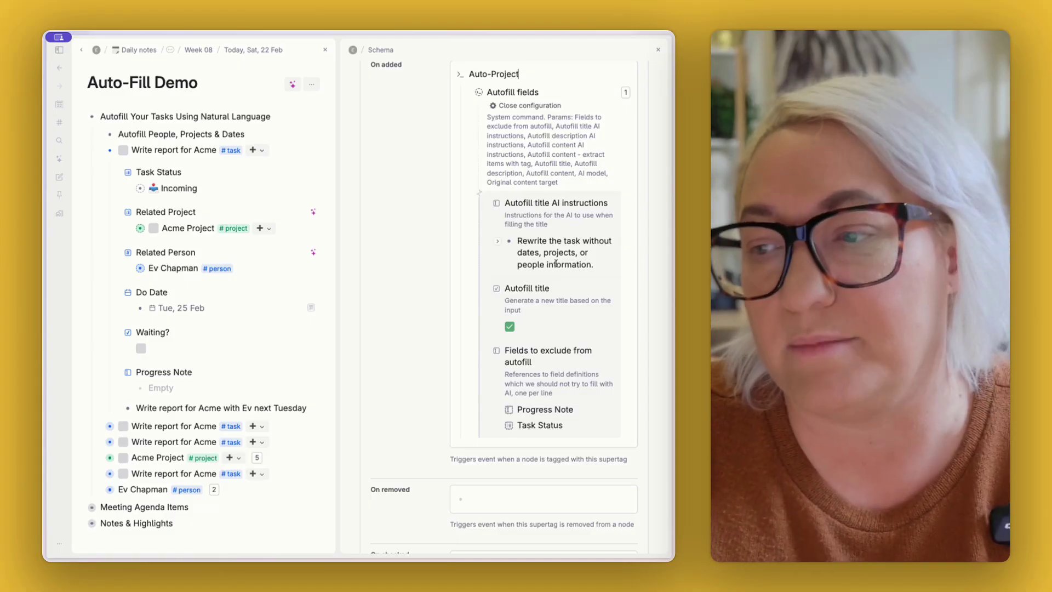
Step: Highlight the autofill title instruction, then scroll through the rest of the Schema panel
left_click(592, 264)
left_click_drag(593, 264, 519, 245)
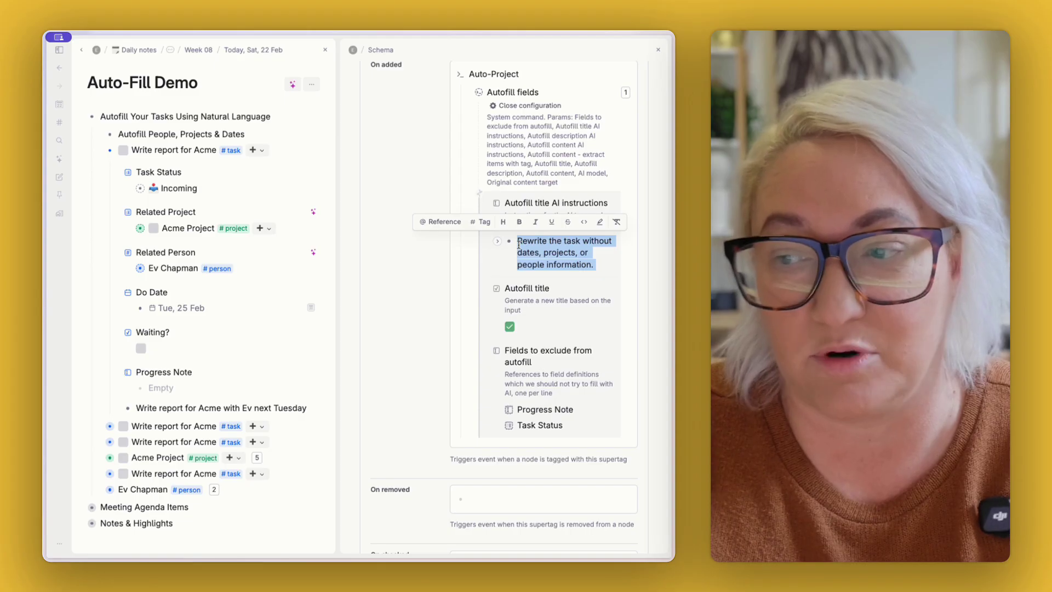
left_click(603, 267)
scroll(574, 266, "down", 2)
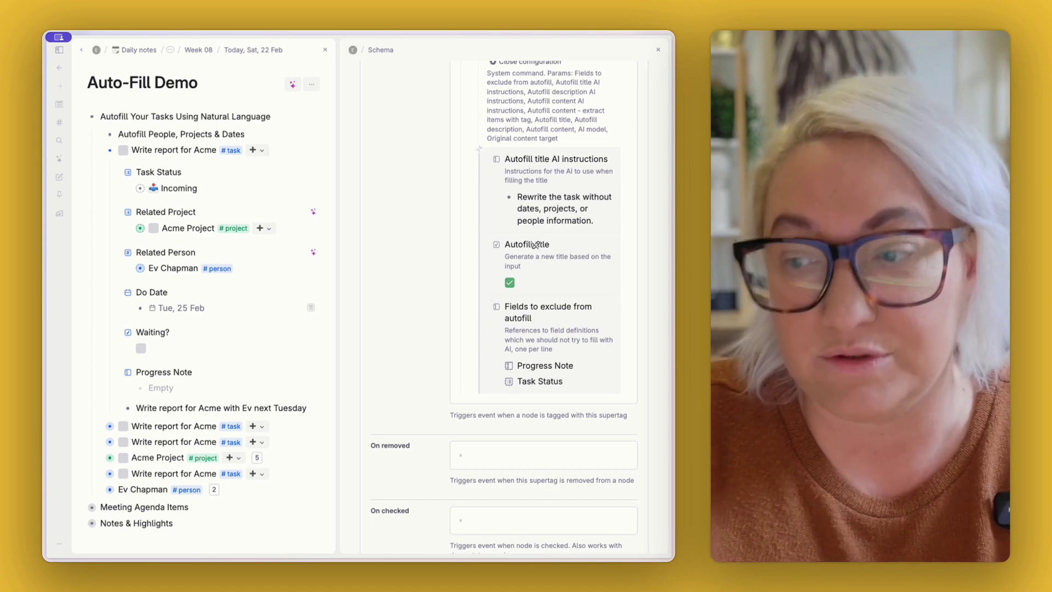
scroll(537, 241, "down", 2)
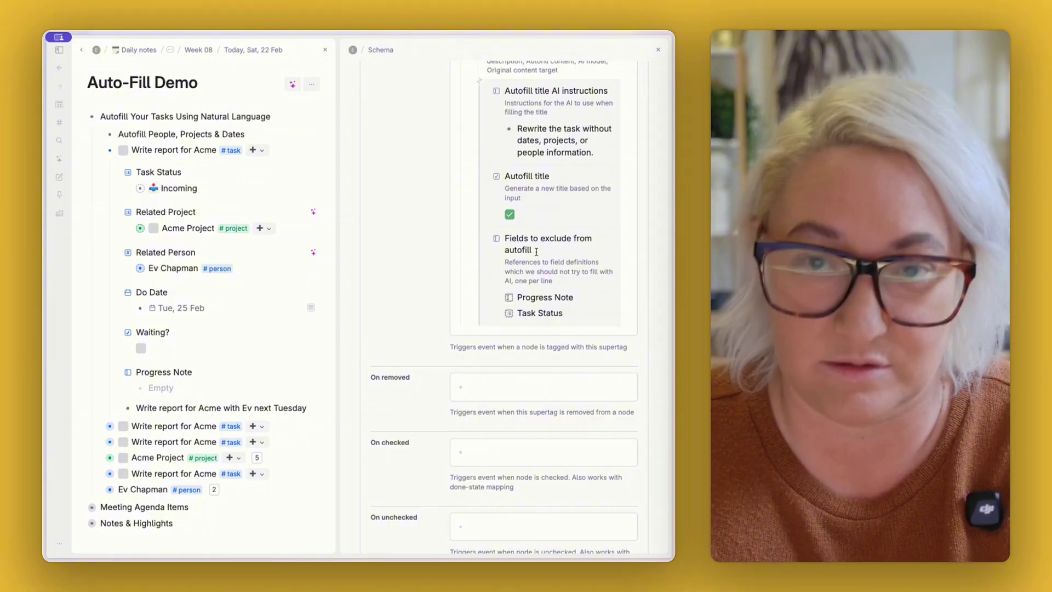
scroll(537, 252, "down", 1)
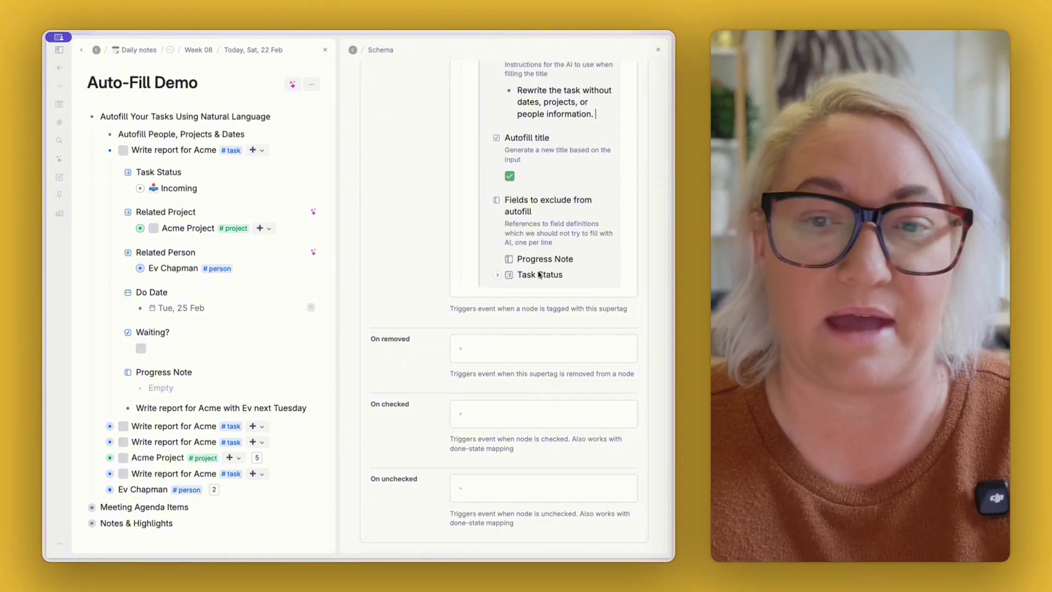
scroll(539, 274, "up", 5)
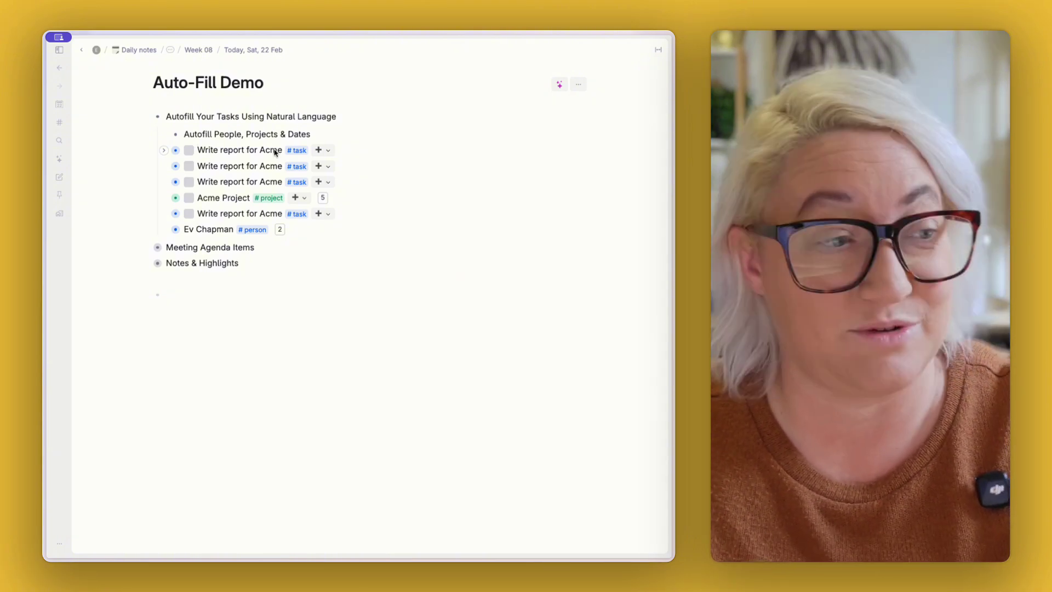
Step: Collapse Autofill Your Tasks Using Natural Language and expand the Meeting Agenda Items section
left_click(146, 116)
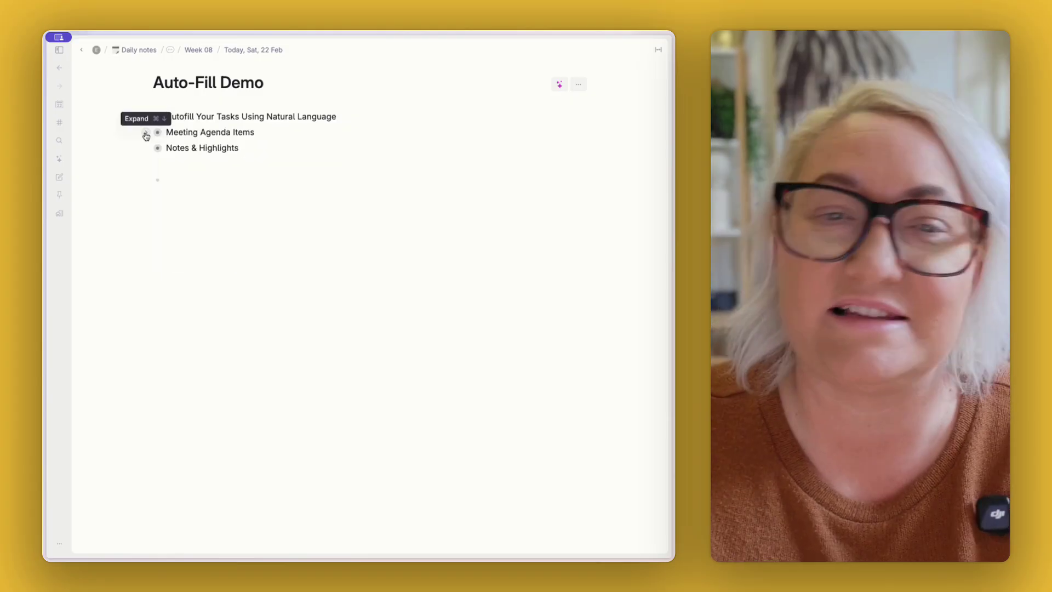
left_click(146, 133)
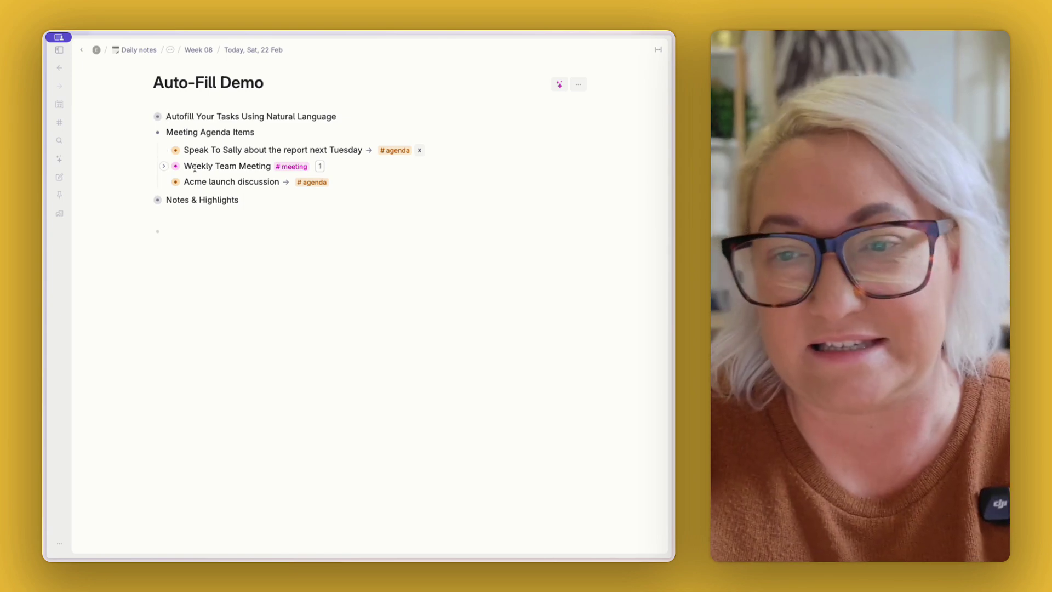
Step: Move Weekly Team Meeting to the top of the list and briefly check its fields
left_click_drag(175, 166, 182, 153)
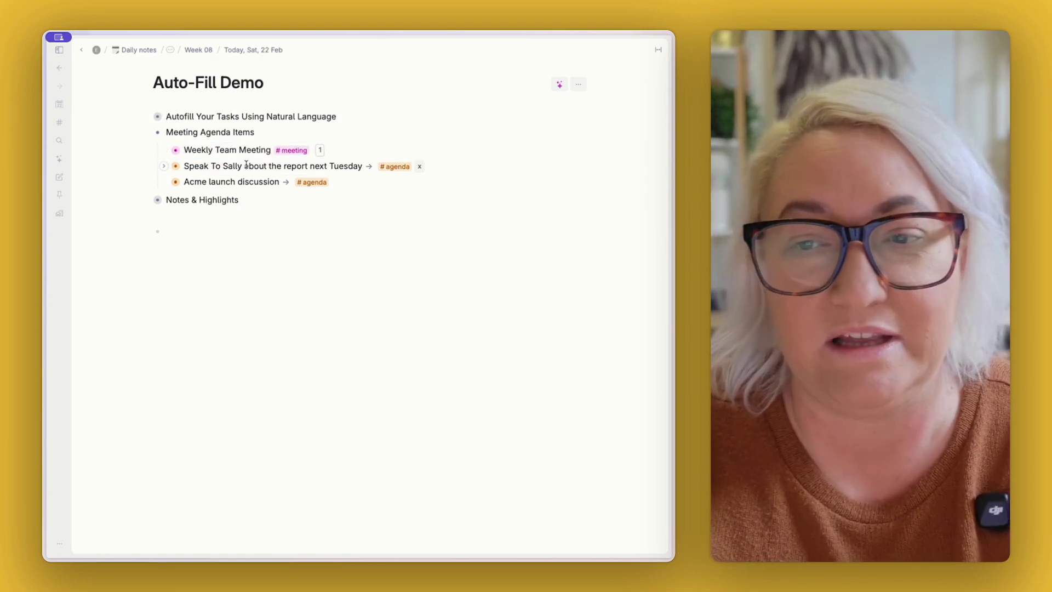
left_click(246, 153)
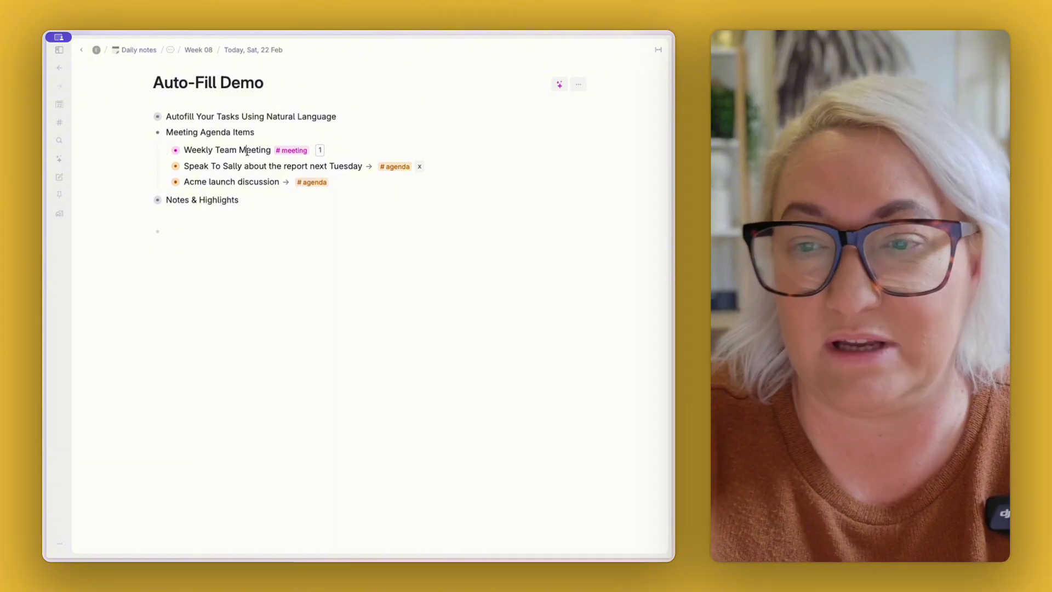
key("ctrl+Down")
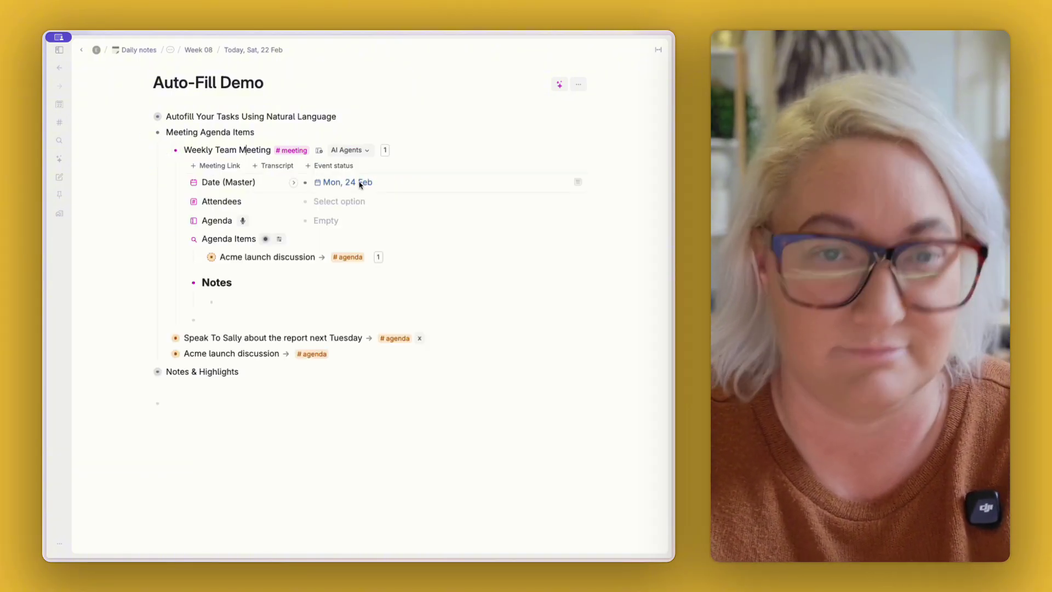
key("ctrl+Up")
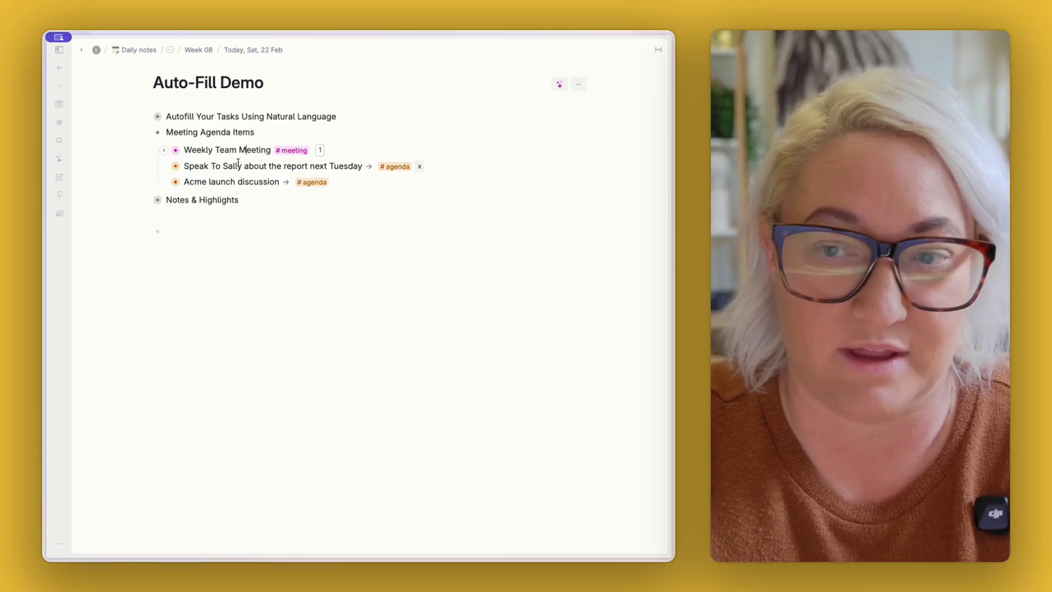
Step: Add 'Acme marketing plan at next weeks team meeting' below Acme launch discussion, tagged #agenda
left_click(280, 190)
key("Return")
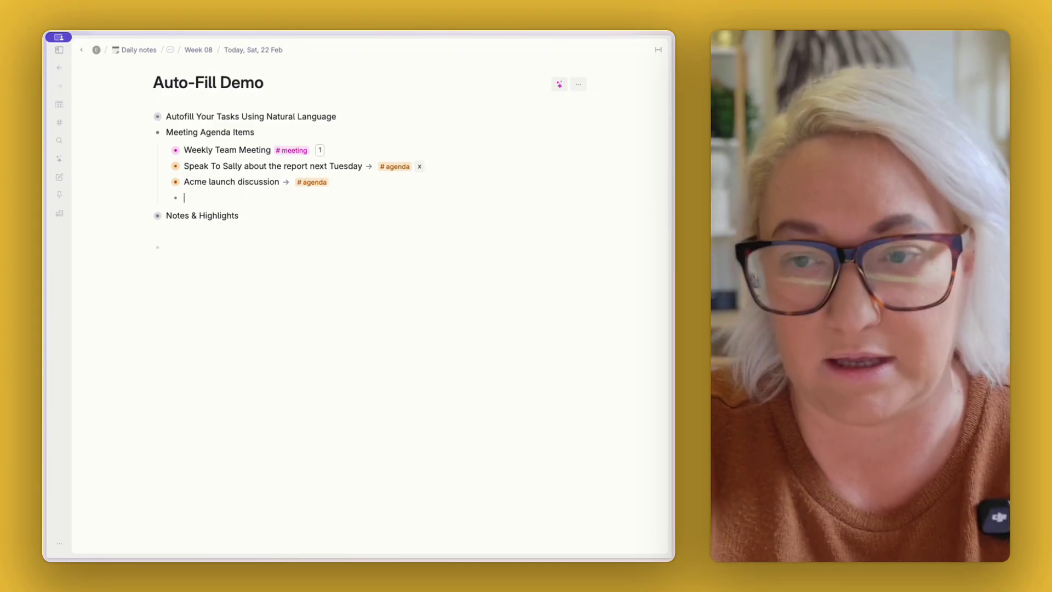
type("Acme marketing plan at next weeks")
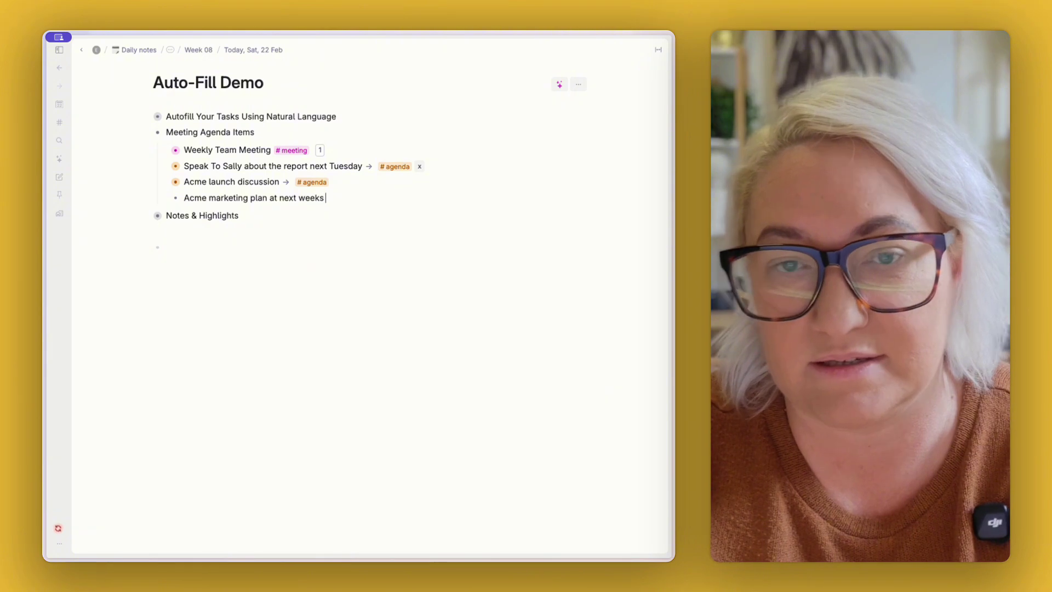
type(" team meeting ")
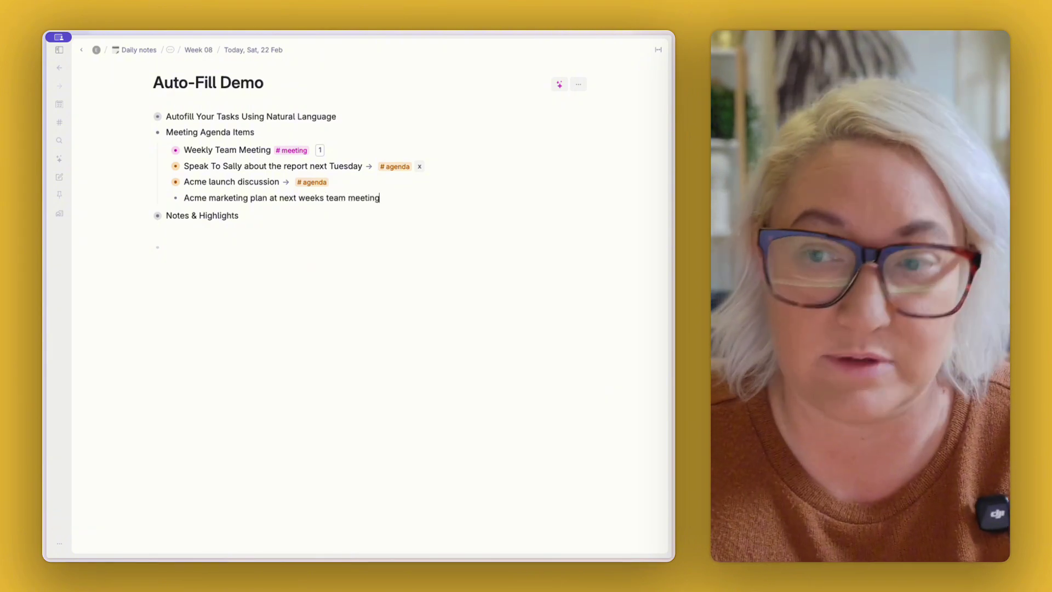
type("#ag")
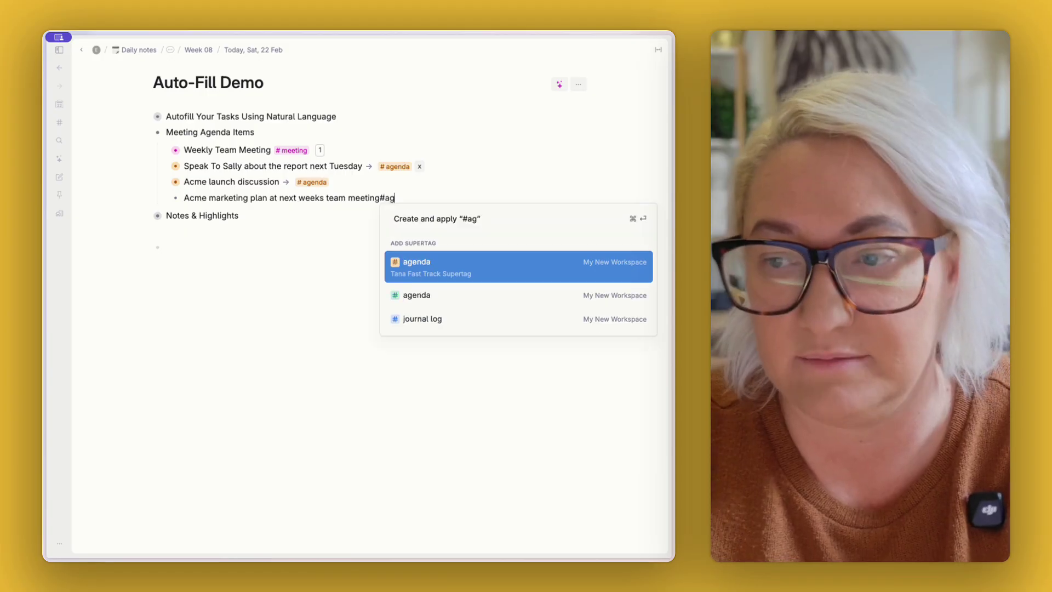
key("Return")
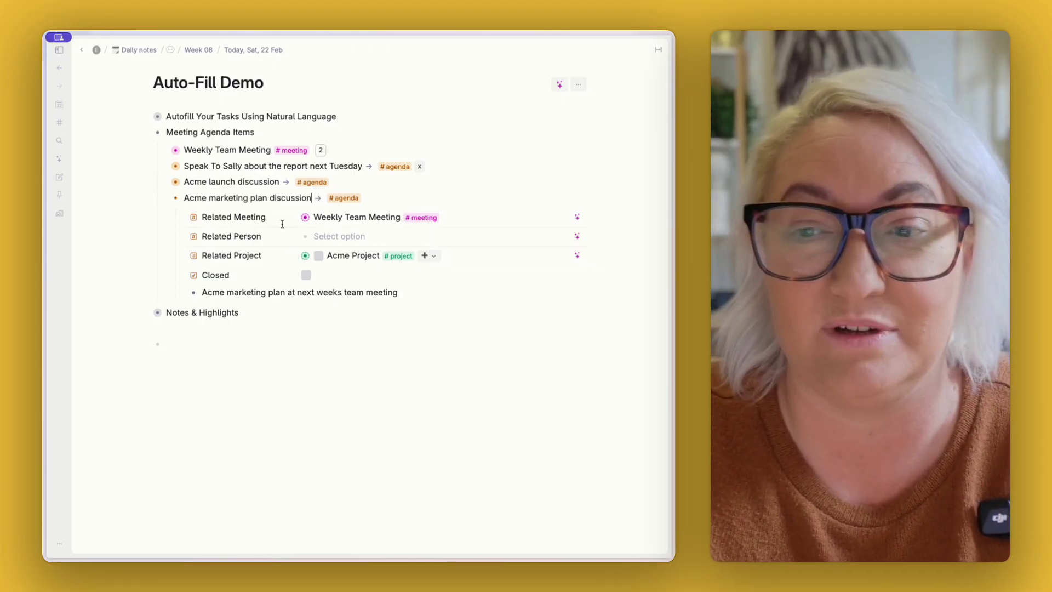
Step: Add a second #agenda item about discussing the Acme marketing plan with a colleague, then open Weekly Team Meeting
left_click(163, 198)
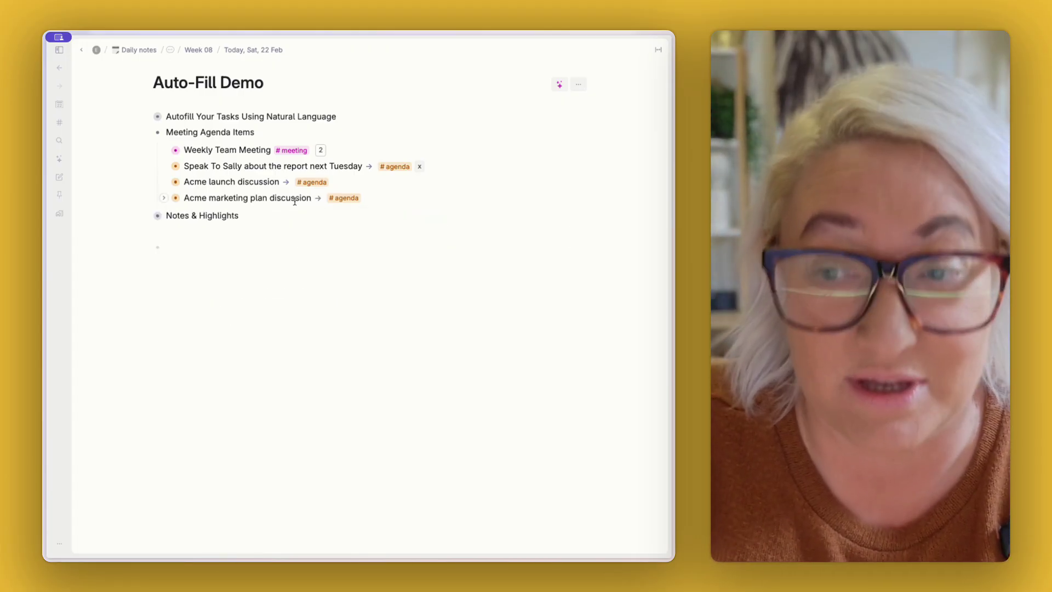
key("Return")
type("Discus")
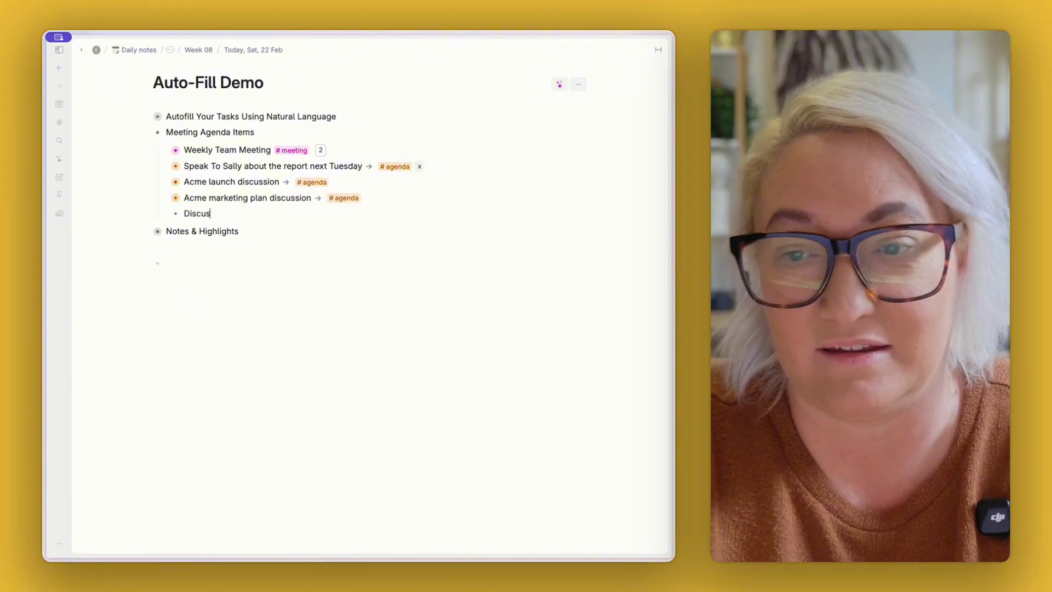
type("s acme mare")
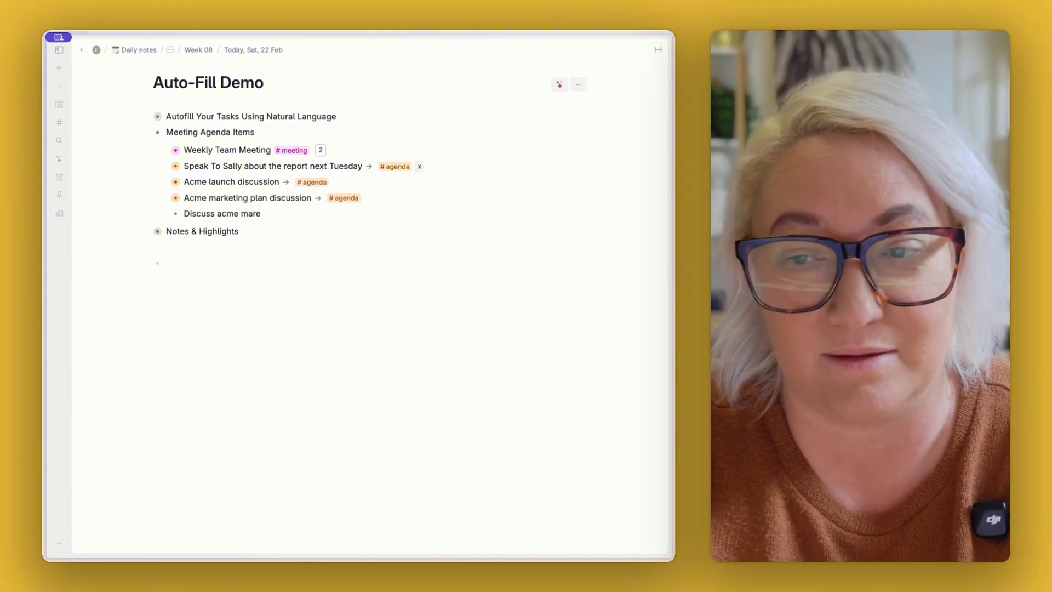
key("BackSpace")
type("keting plan with ")
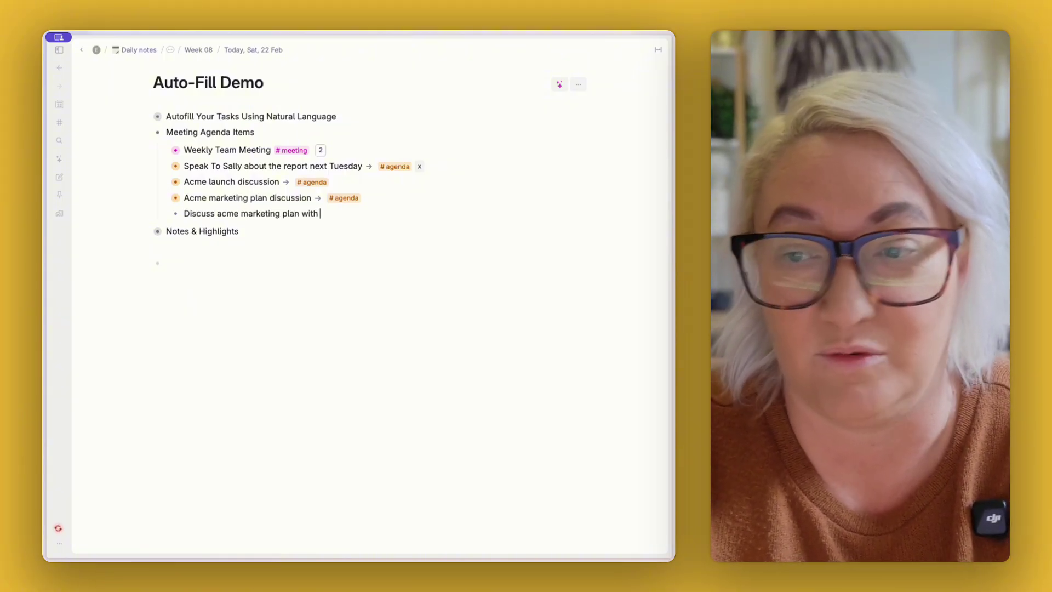
type("Ev at next")
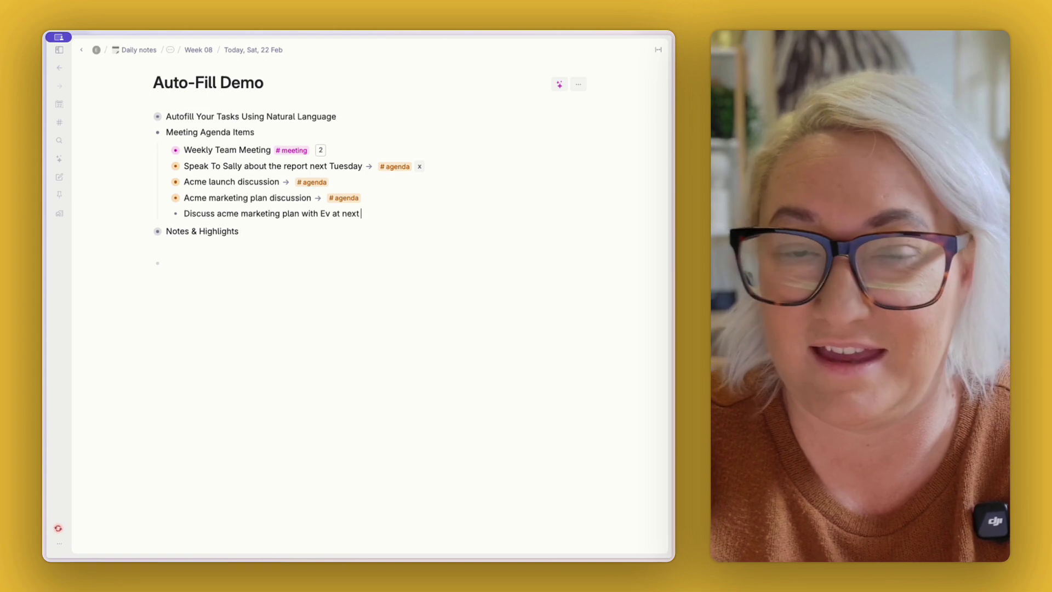
type(" team mee")
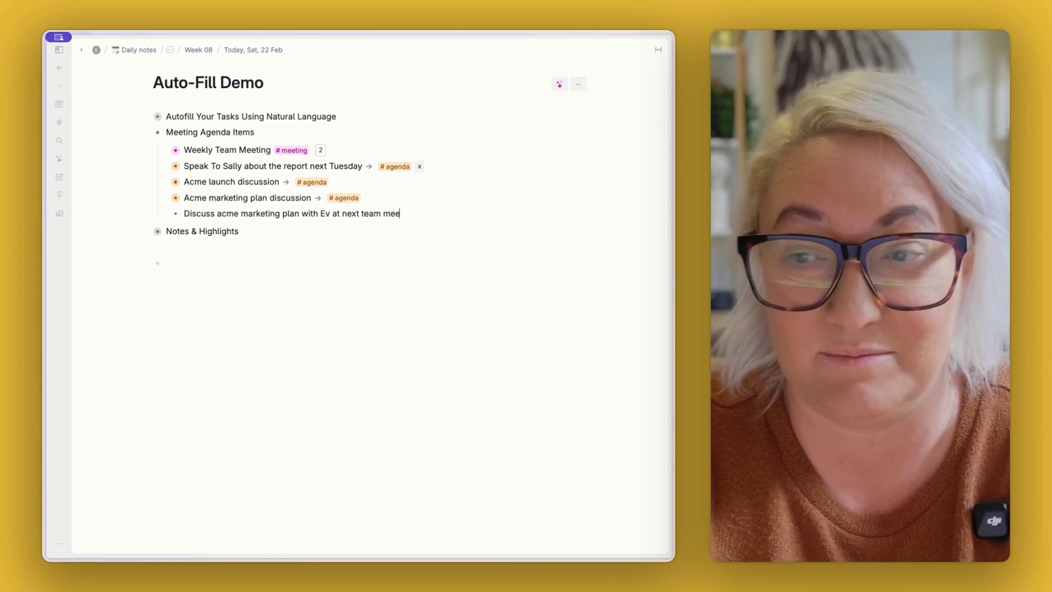
type("ting #ag")
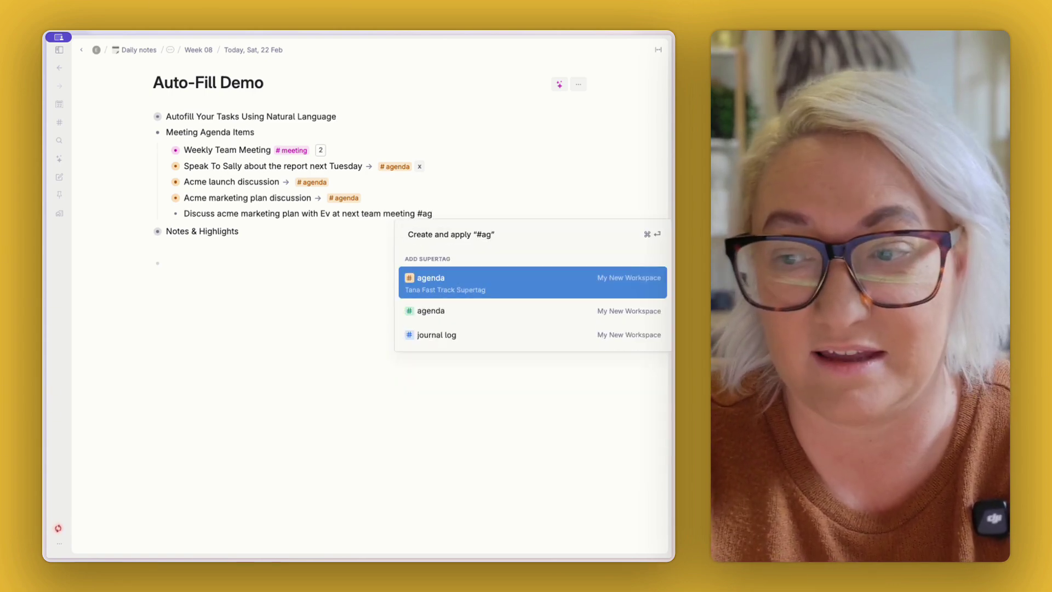
key("Return")
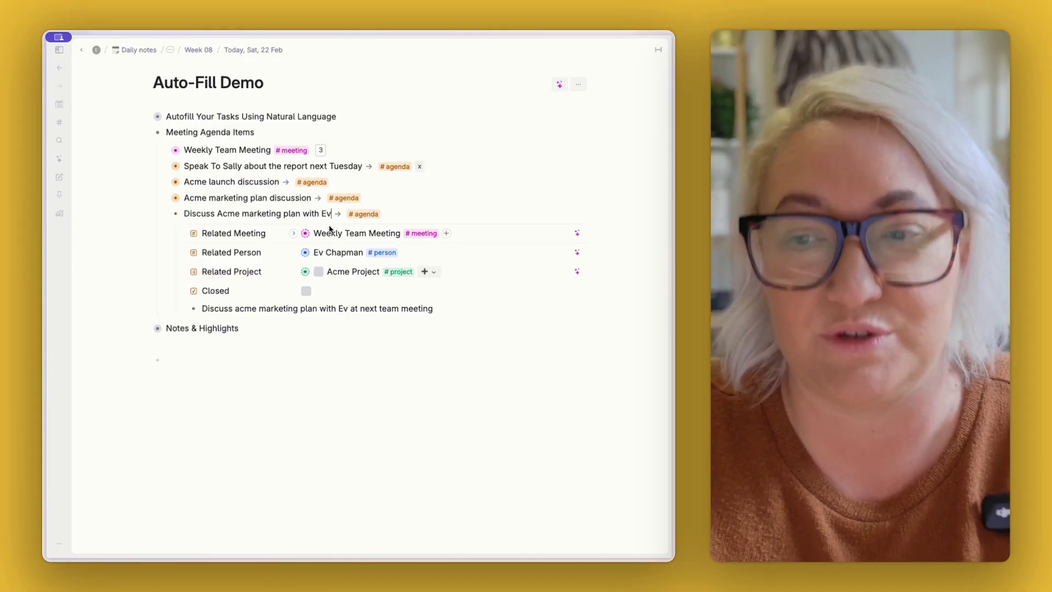
left_click(305, 233)
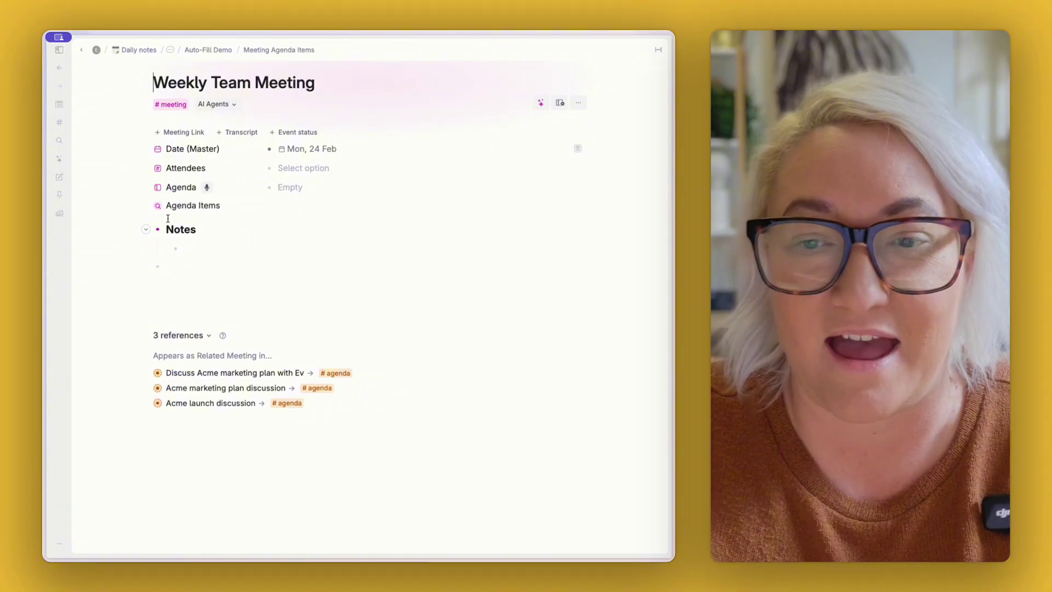
Step: Expand the meeting page's Agenda Items search to list its three linked agenda items
left_click(146, 206)
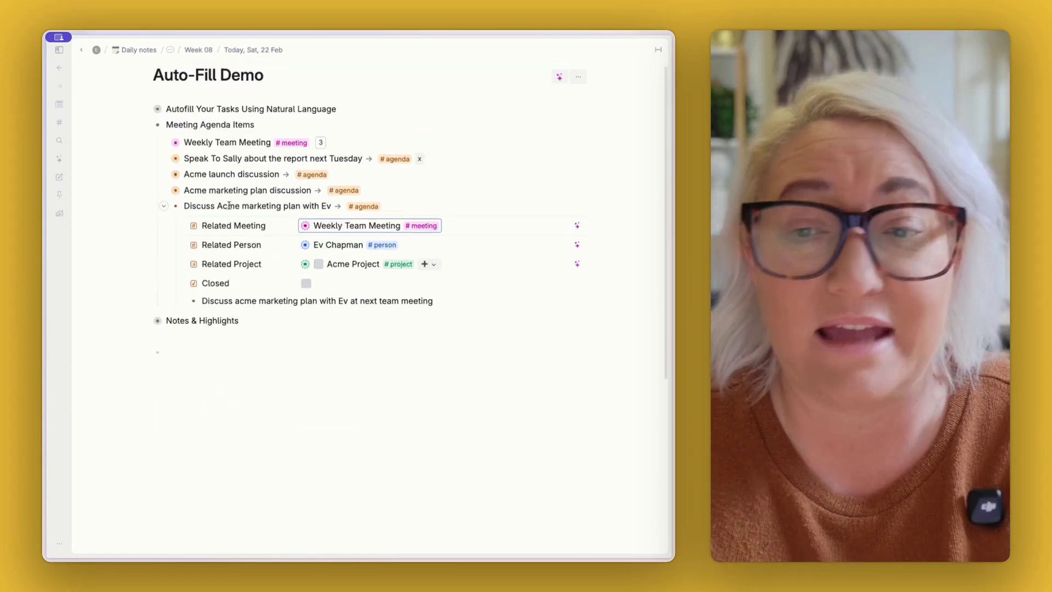
scroll(222, 219, "down", 1)
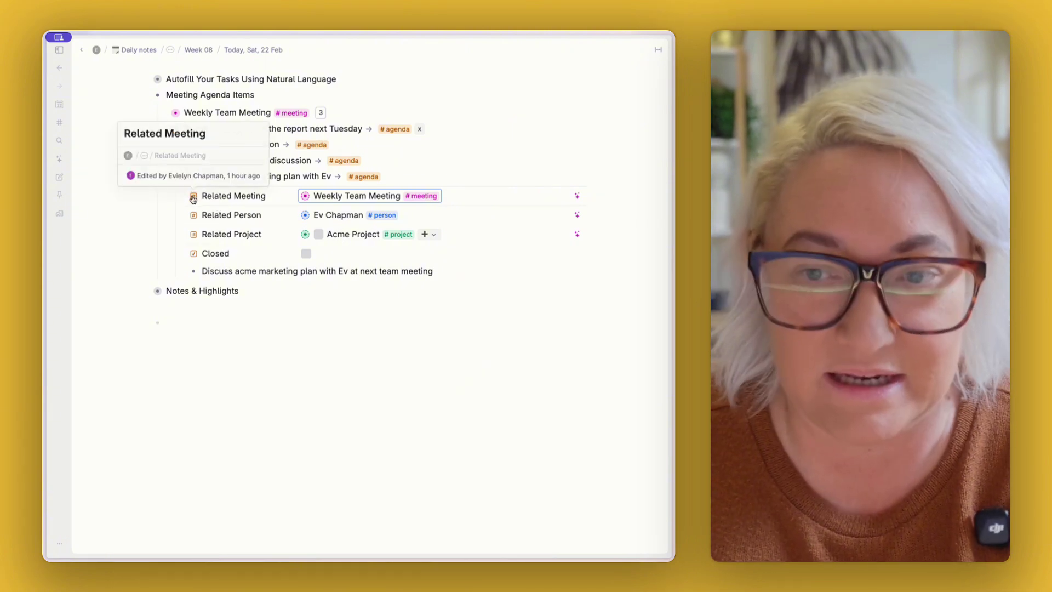
Step: Open the Related Meeting field's settings on the agenda item
mouse_move(194, 216)
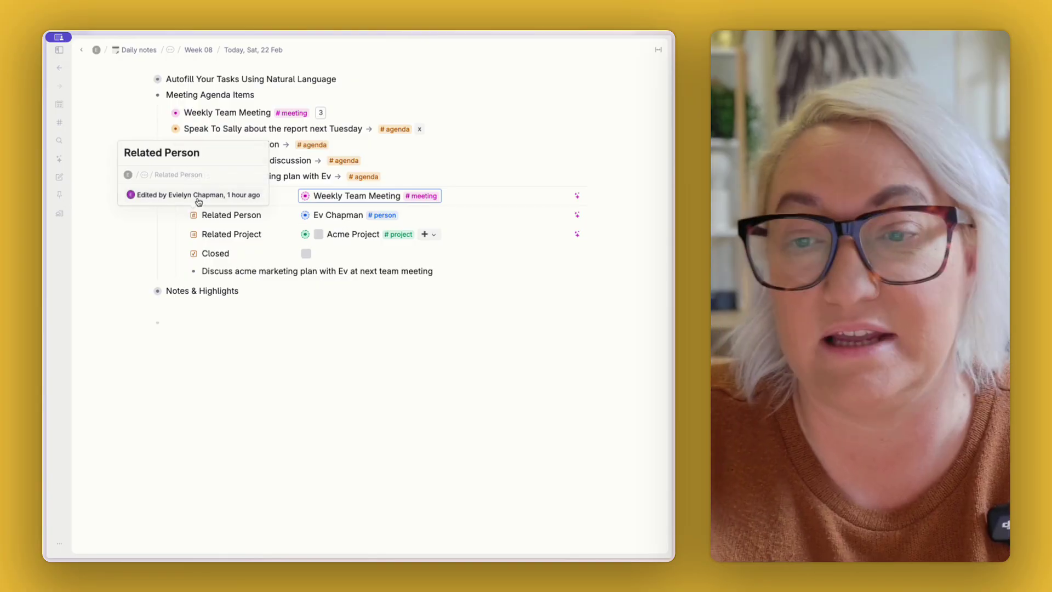
left_click(194, 195)
scroll(469, 298, "down", 8)
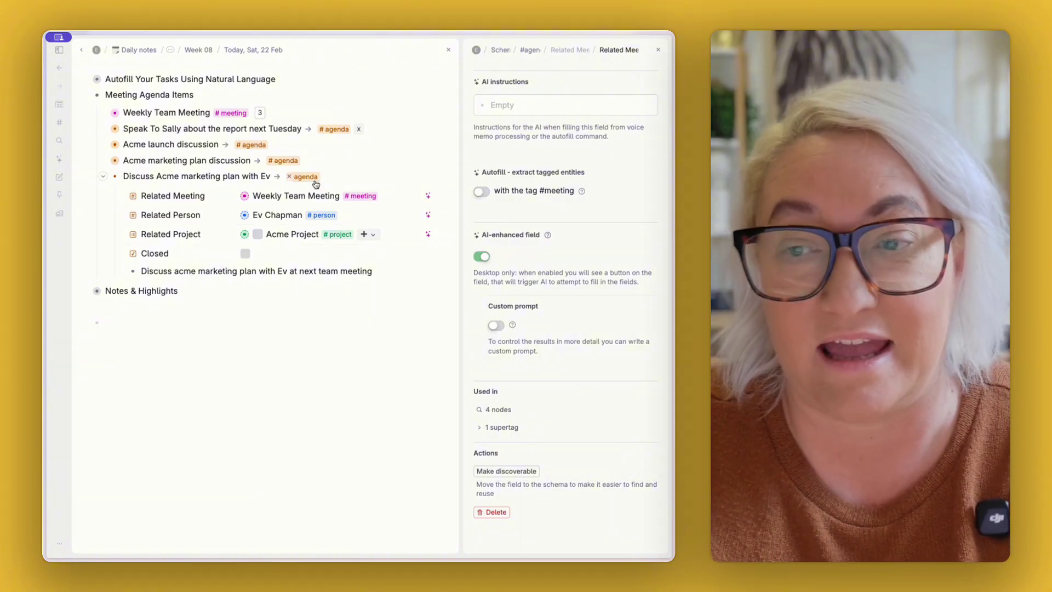
Step: In the #agenda supertag configuration, reveal the on-added Autofill command's title rewrite instruction
left_click(309, 177)
left_click(335, 237)
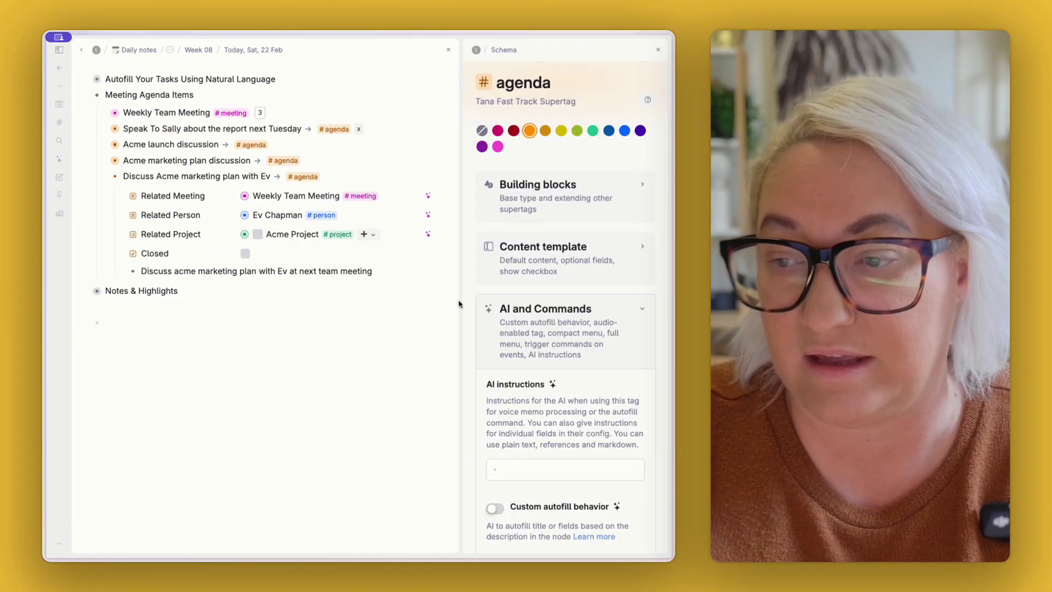
left_click_drag(459, 304, 352, 305)
scroll(473, 339, "down", 10)
left_click(463, 349)
scroll(536, 263, "down", 2)
left_click(536, 264)
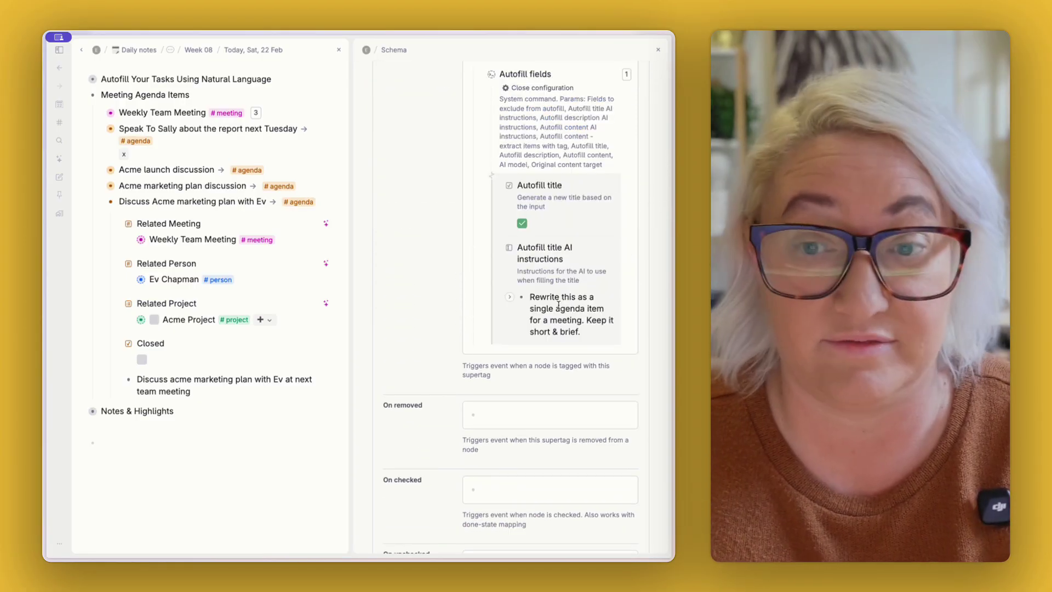
left_click_drag(529, 297, 587, 331)
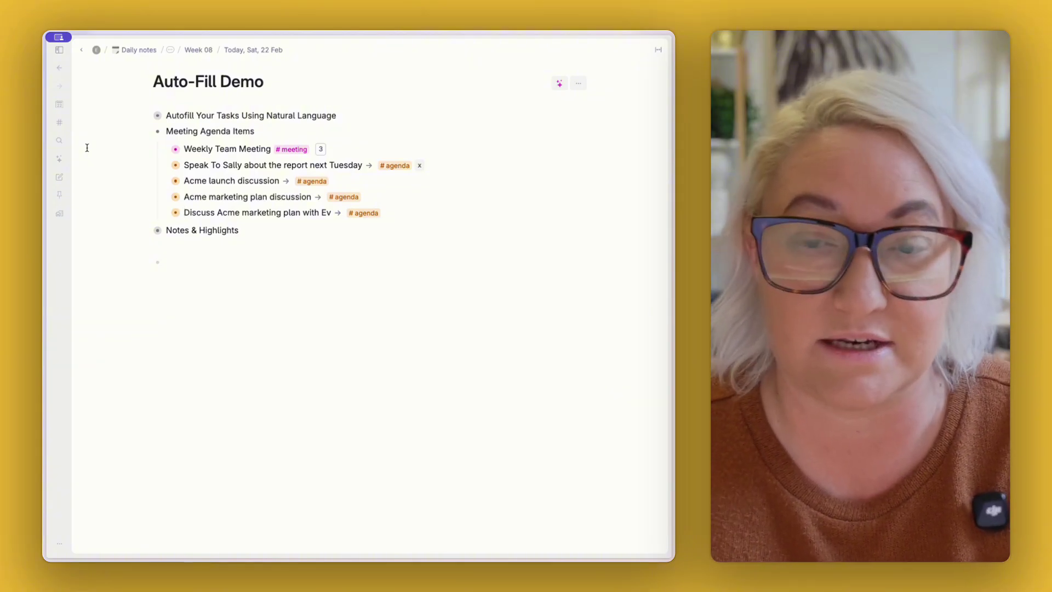
Step: Collapse Meeting Agenda Items, expand Notes & Highlights, and expand Your Second Brain's three highlights
key("super+Up")
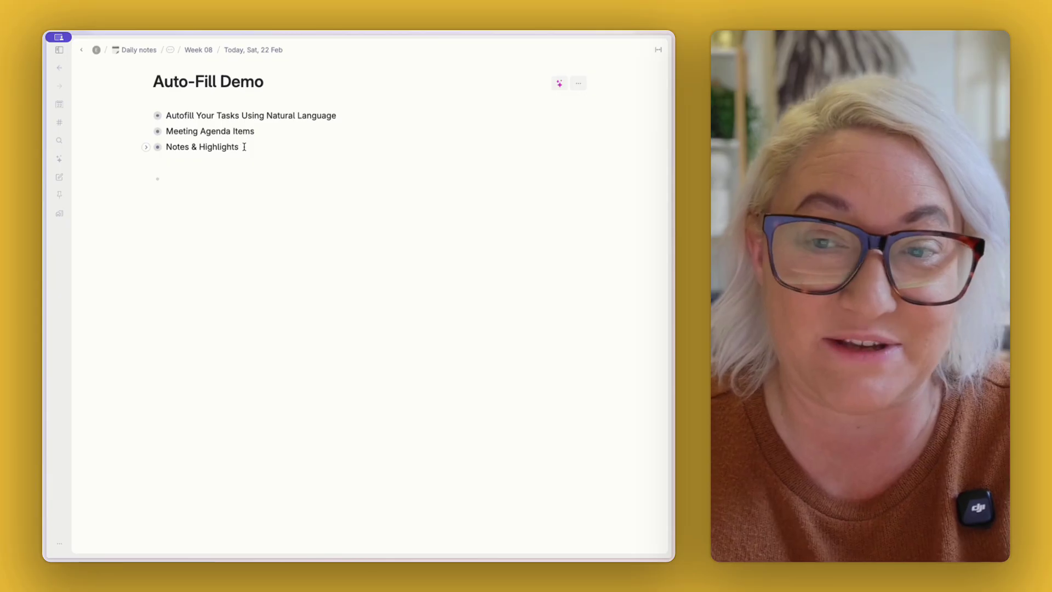
key("super+Down")
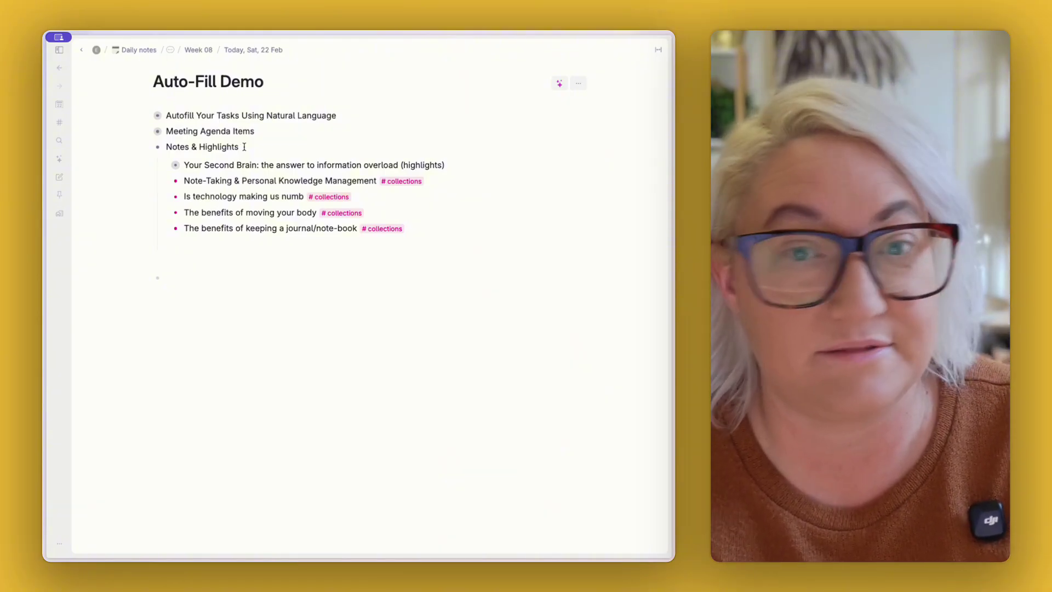
key("Down")
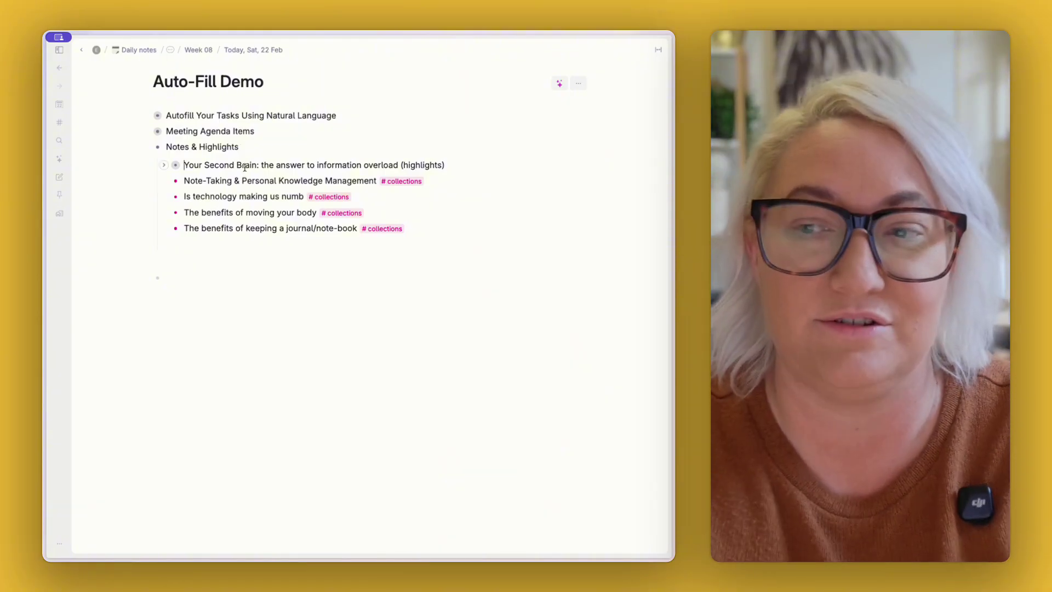
key("ctrl+Down")
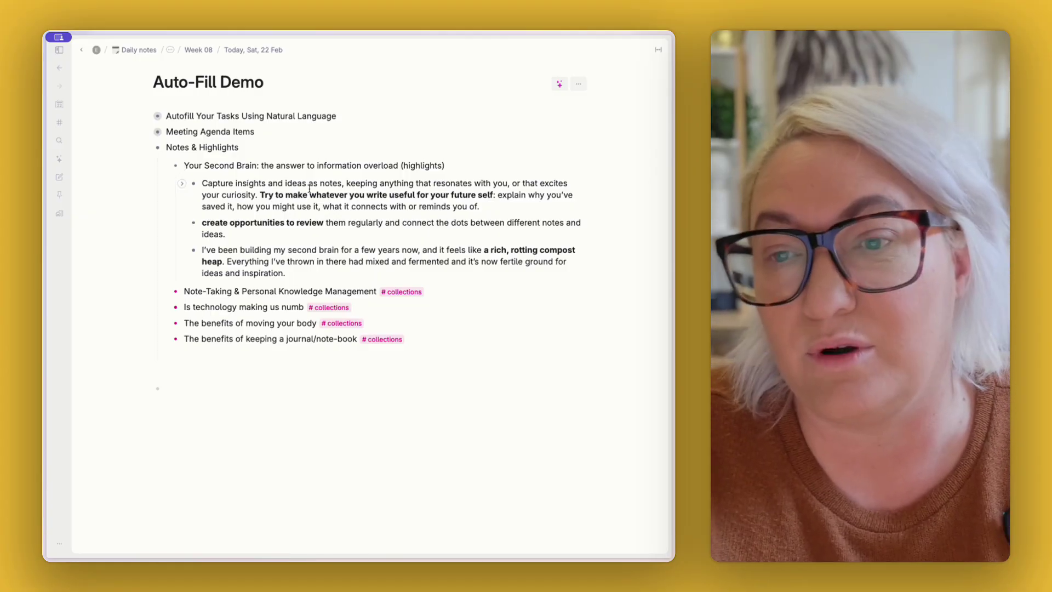
Step: Tag Your Second Brain with #spark note so Related Collection autofills with Note-Taking & Personal Knowledge Management
left_click(471, 162)
type("#spar")
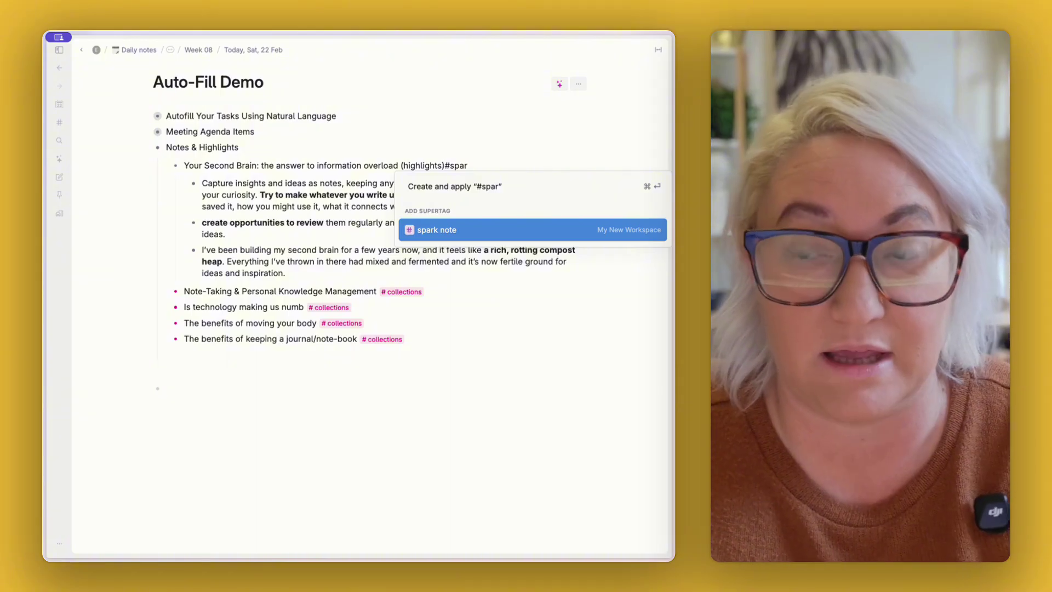
key("Return")
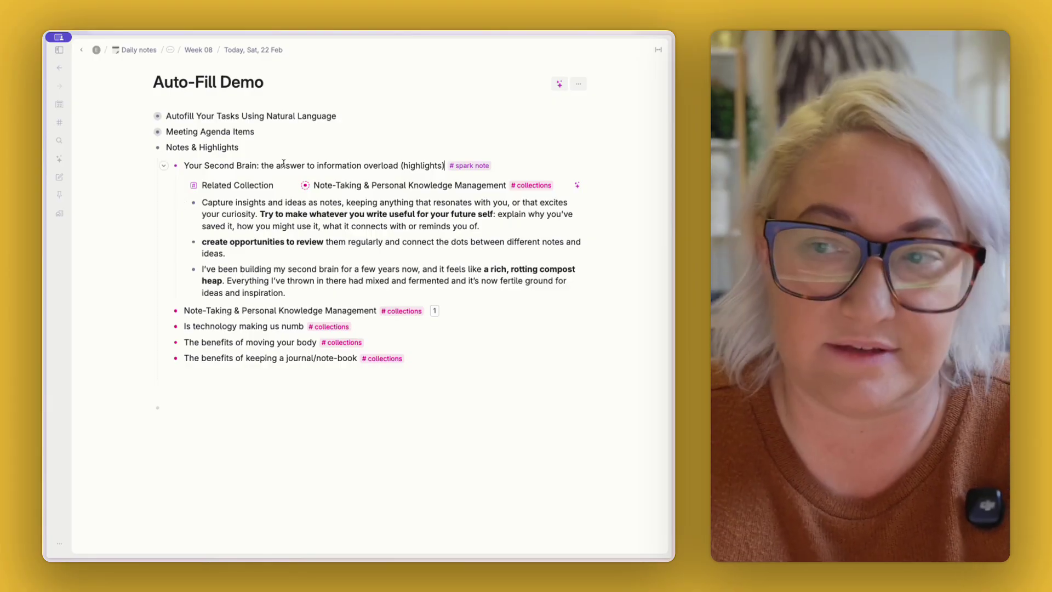
Step: Open the #spark note content template and view the Related Collection field's custom AI prompt
left_click(470, 166)
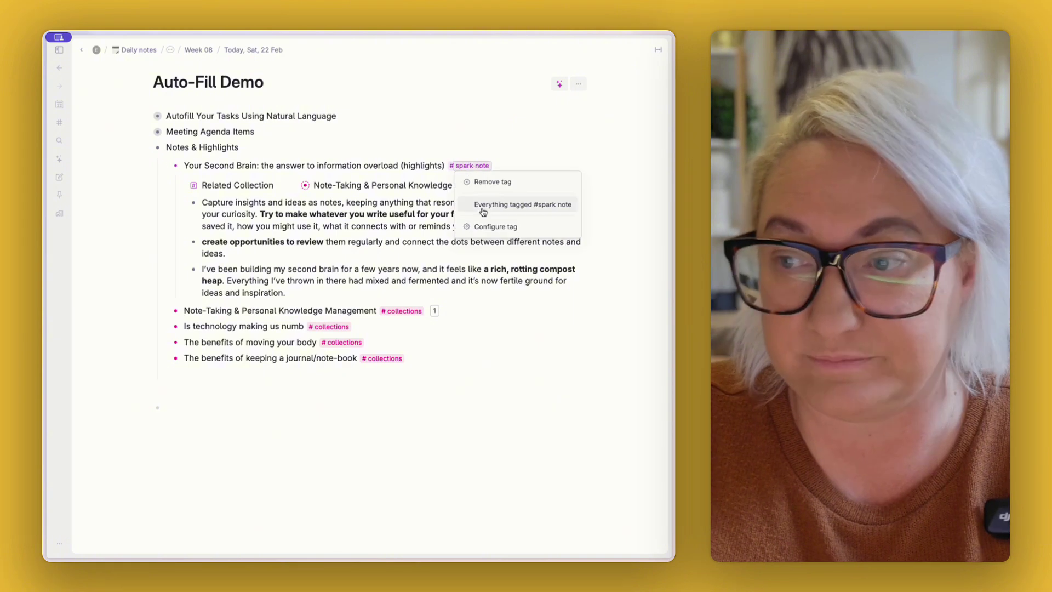
left_click(490, 225)
left_click(375, 223)
scroll(370, 208, "down", 2)
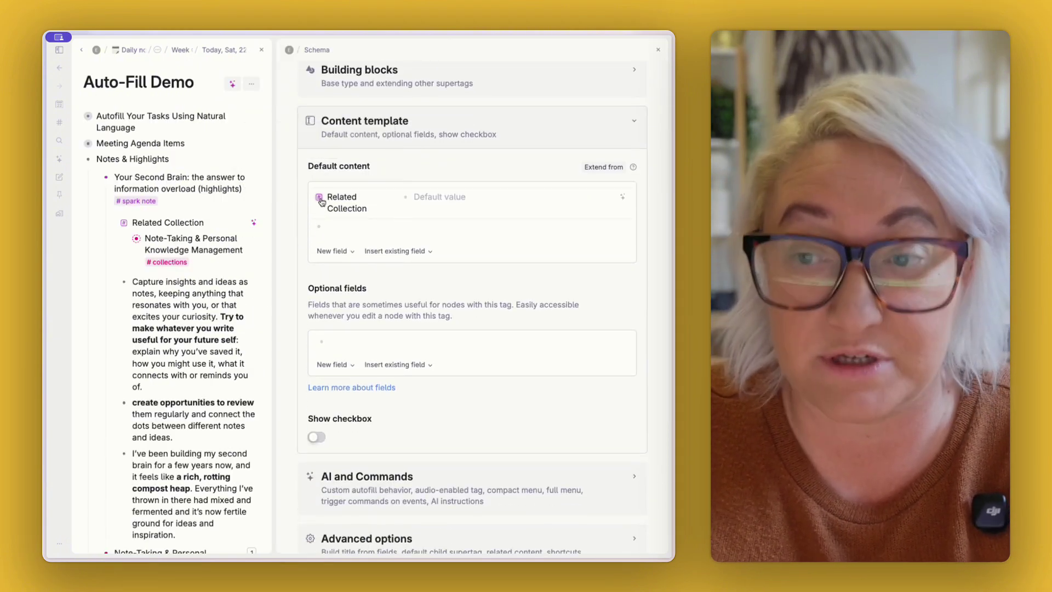
left_click(319, 198)
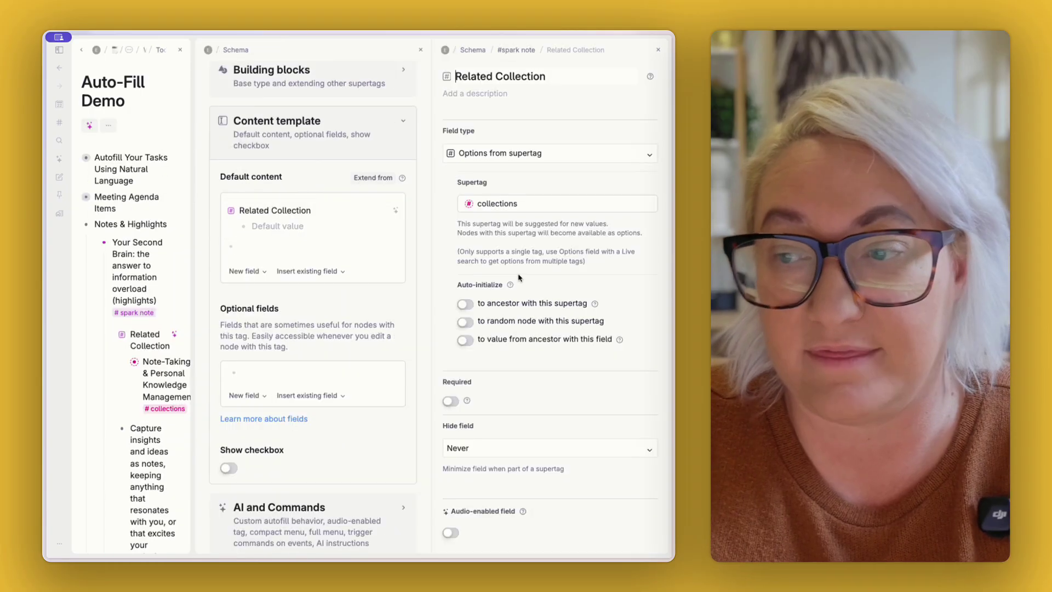
scroll(506, 271, "down", 5)
scroll(507, 271, "down", 4)
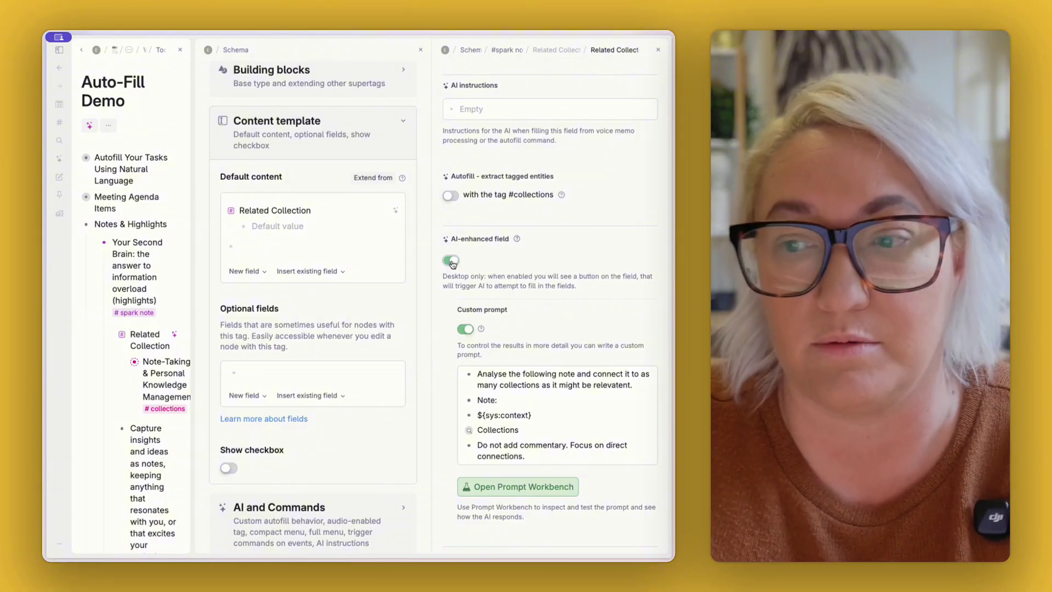
scroll(495, 224, "down", 3)
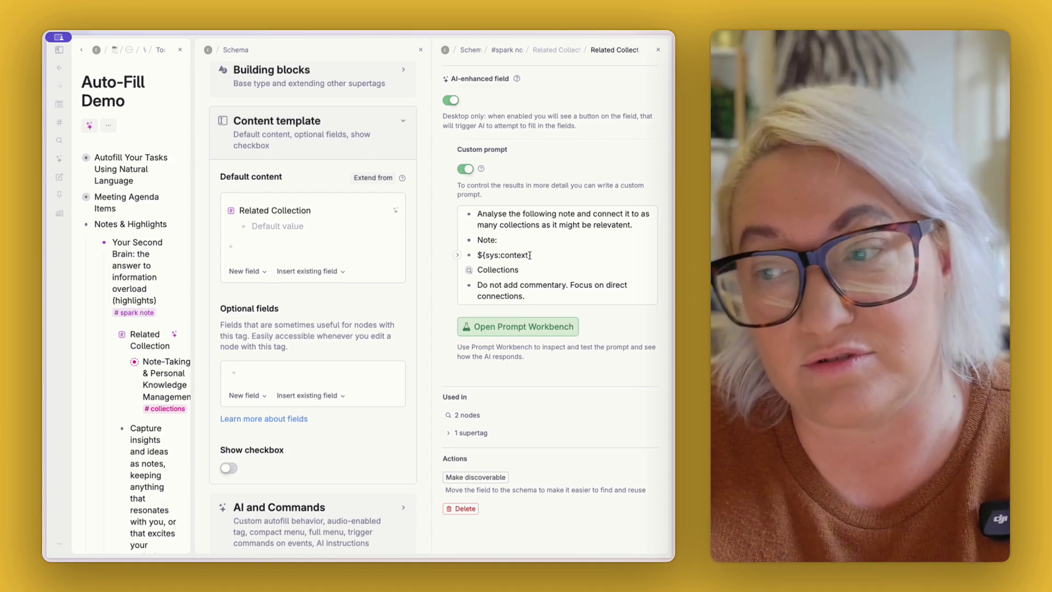
left_click_drag(533, 255, 478, 255)
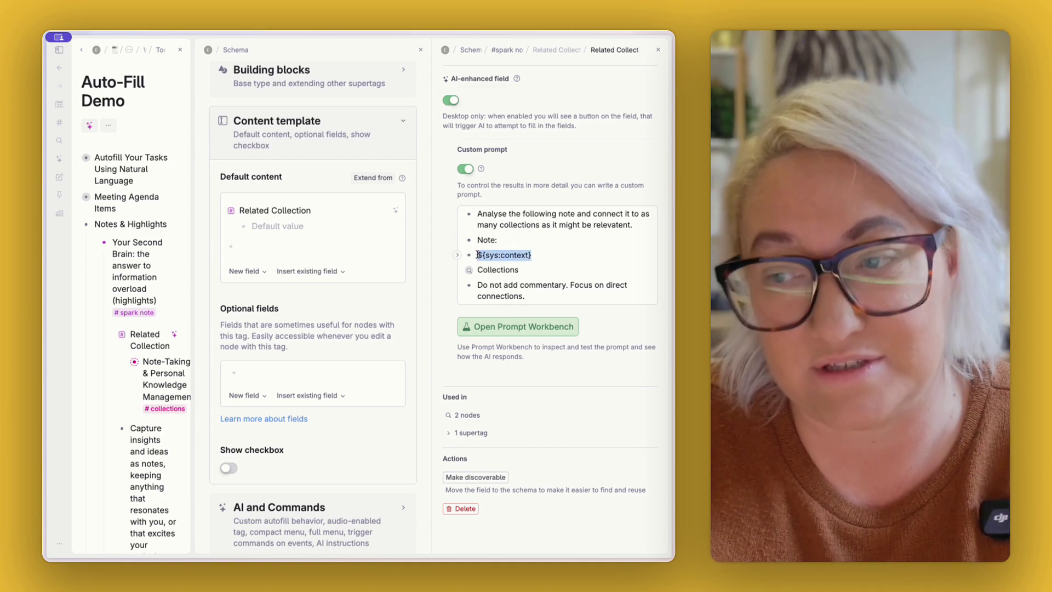
left_click(544, 257)
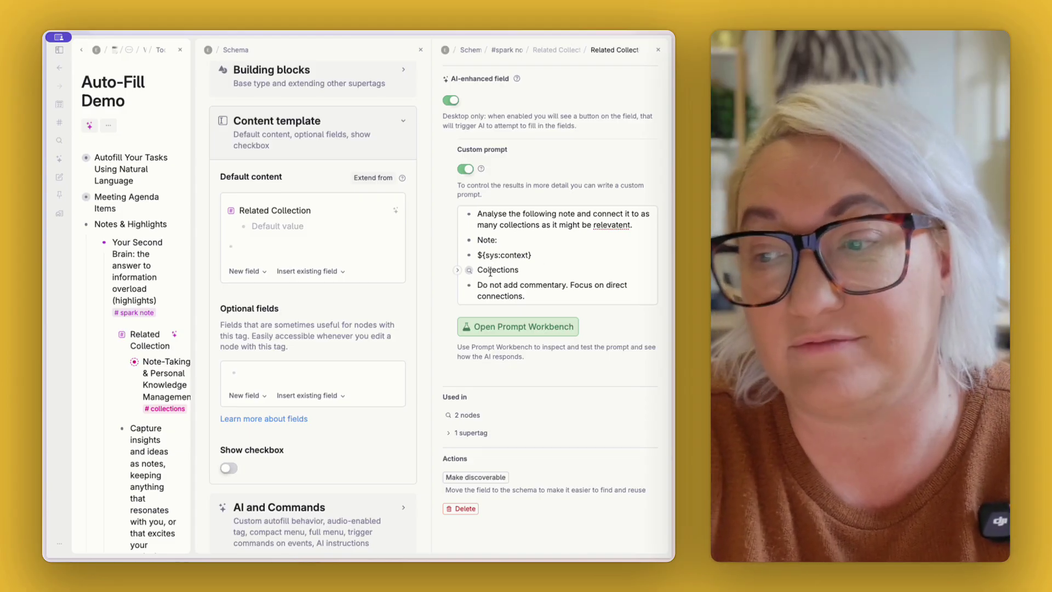
left_click(458, 272)
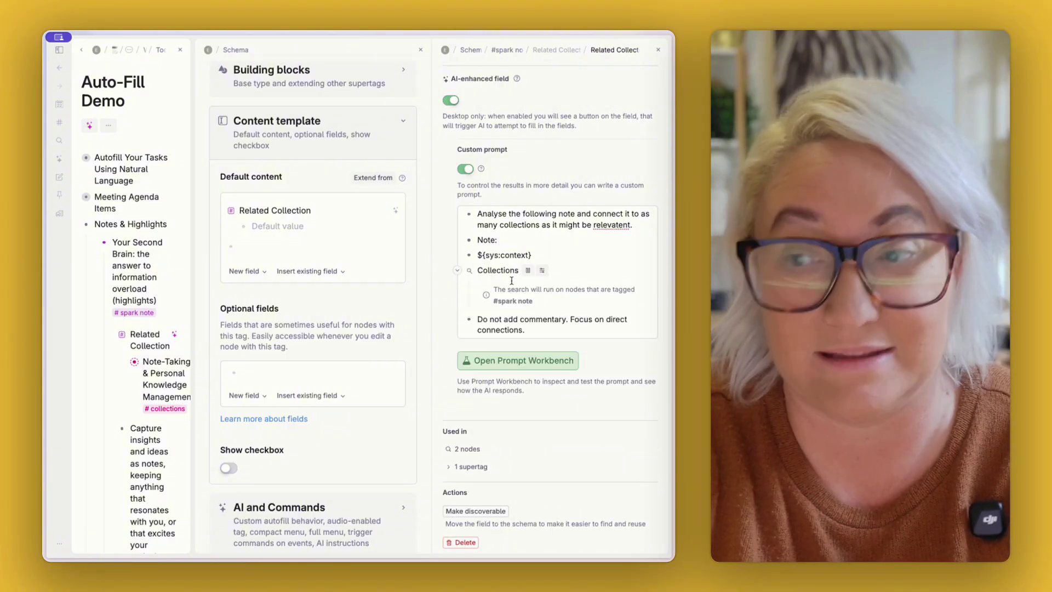
left_click(526, 272)
left_click(421, 338)
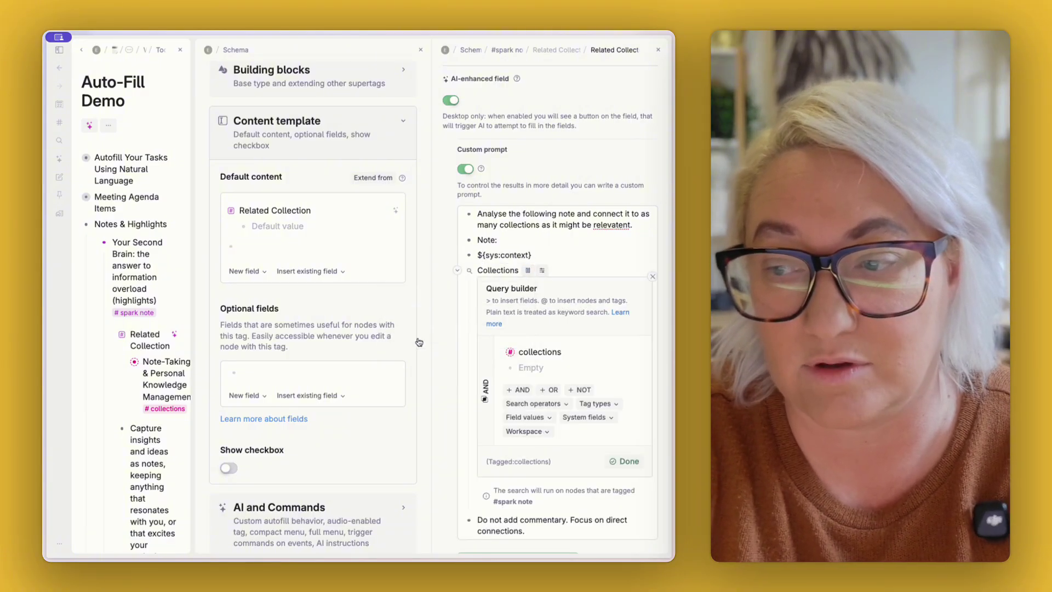
left_click(653, 277)
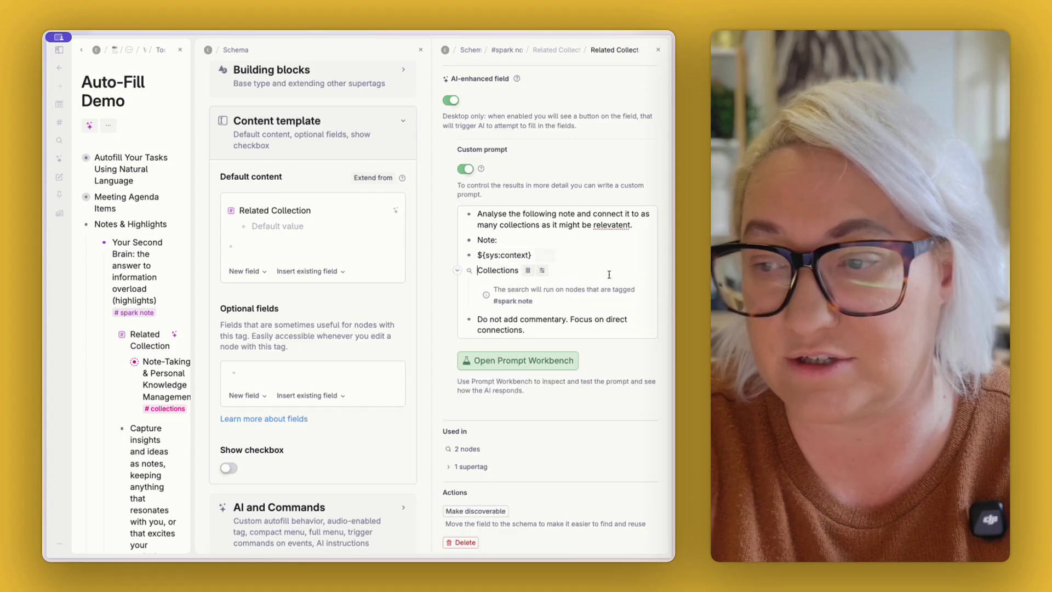
left_click(458, 272)
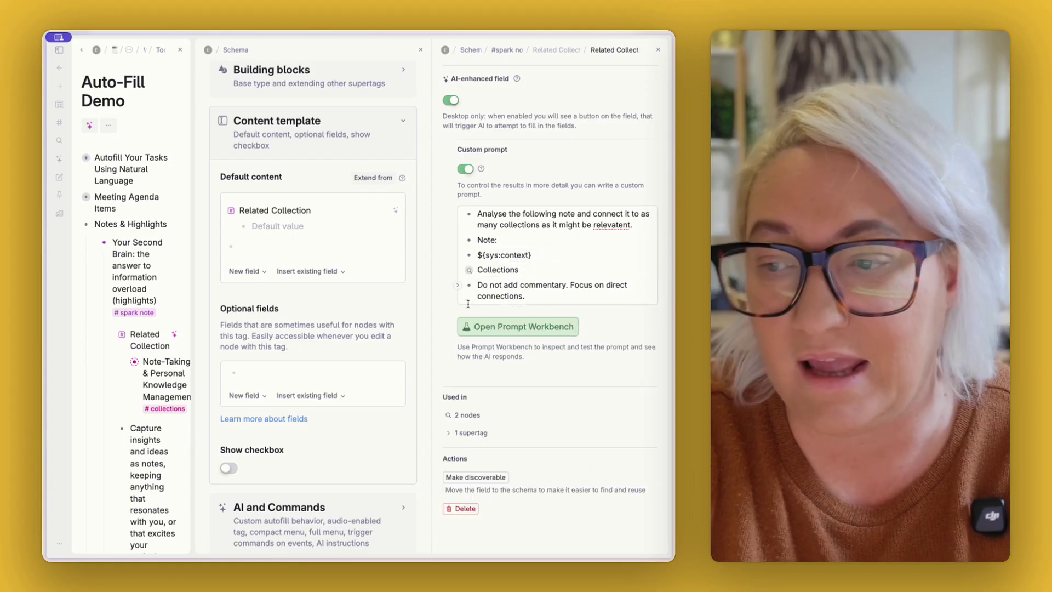
triple_click(495, 287)
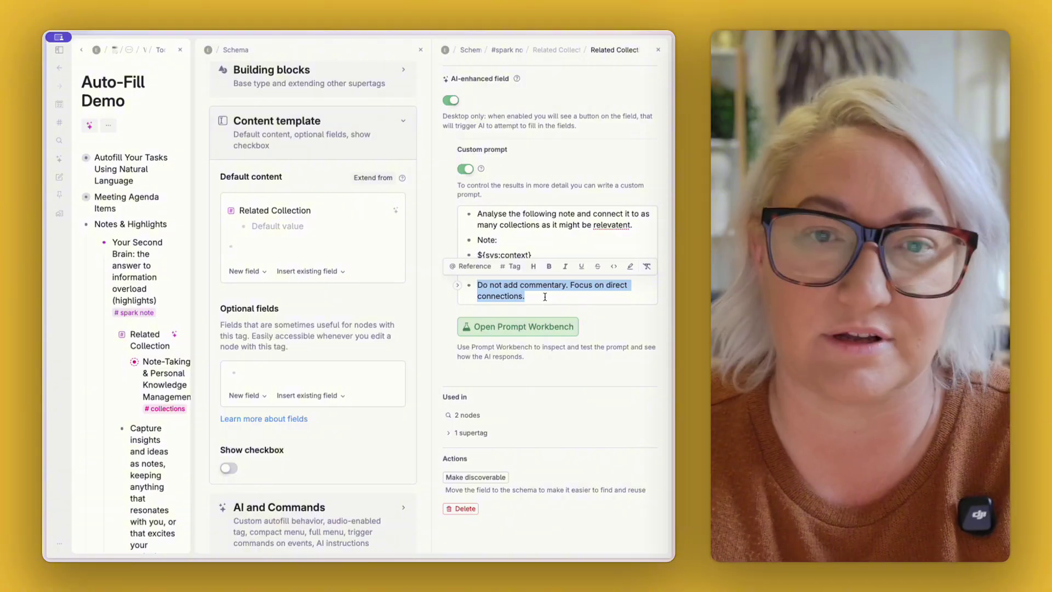
Step: Close the Related Collection settings and the Autofill configuration, then exit the spark note schema panel
left_click(659, 51)
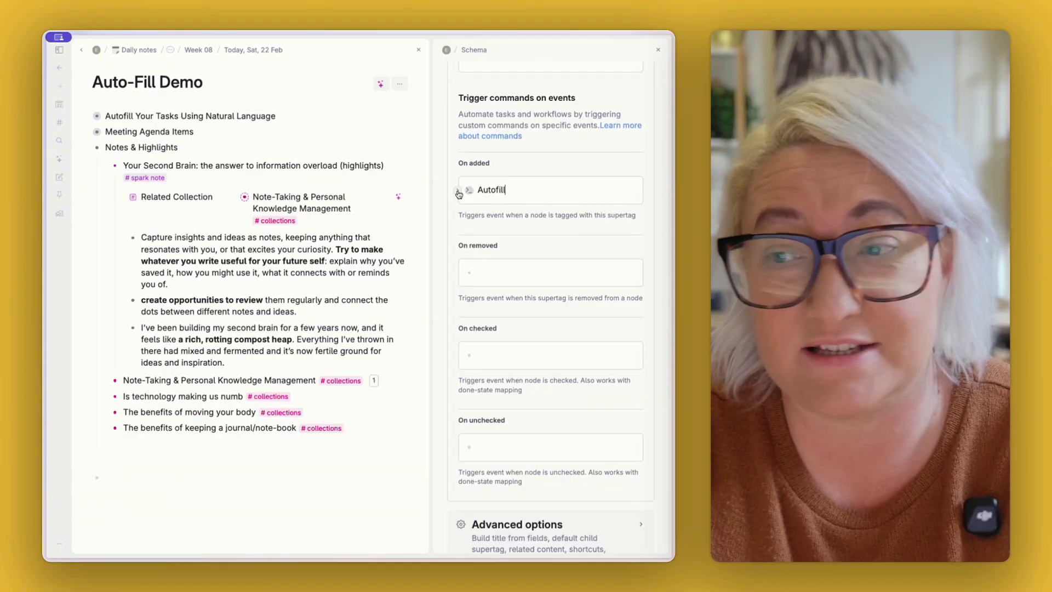
left_click(537, 222)
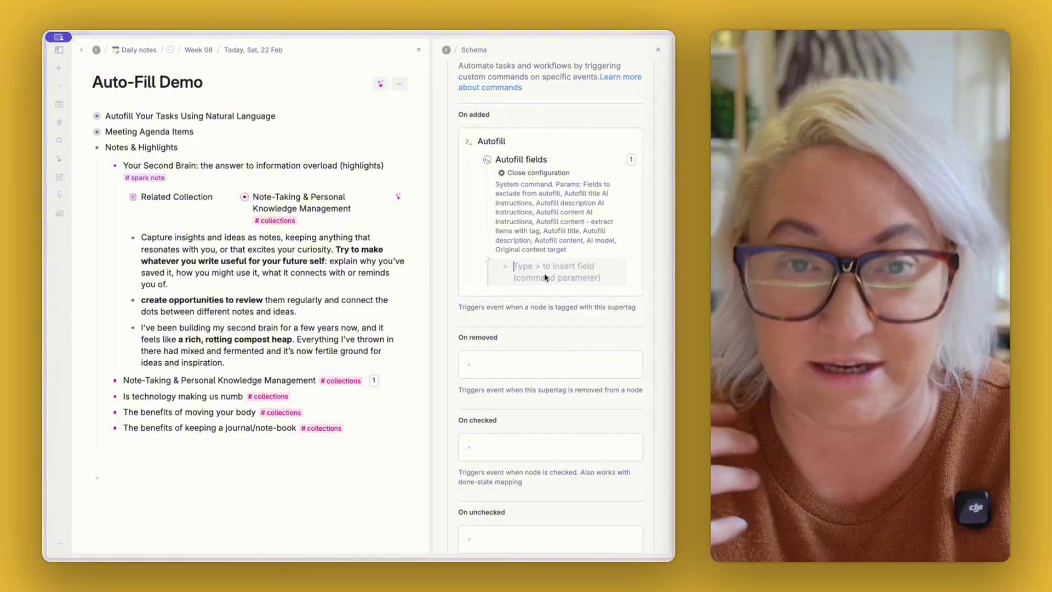
left_click(524, 173)
key("Escape")
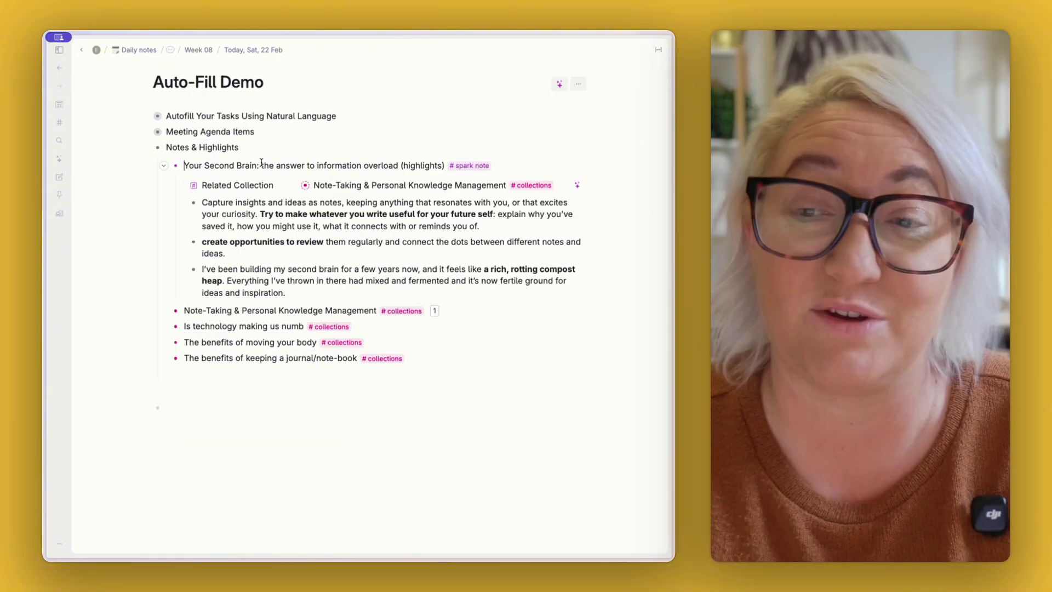